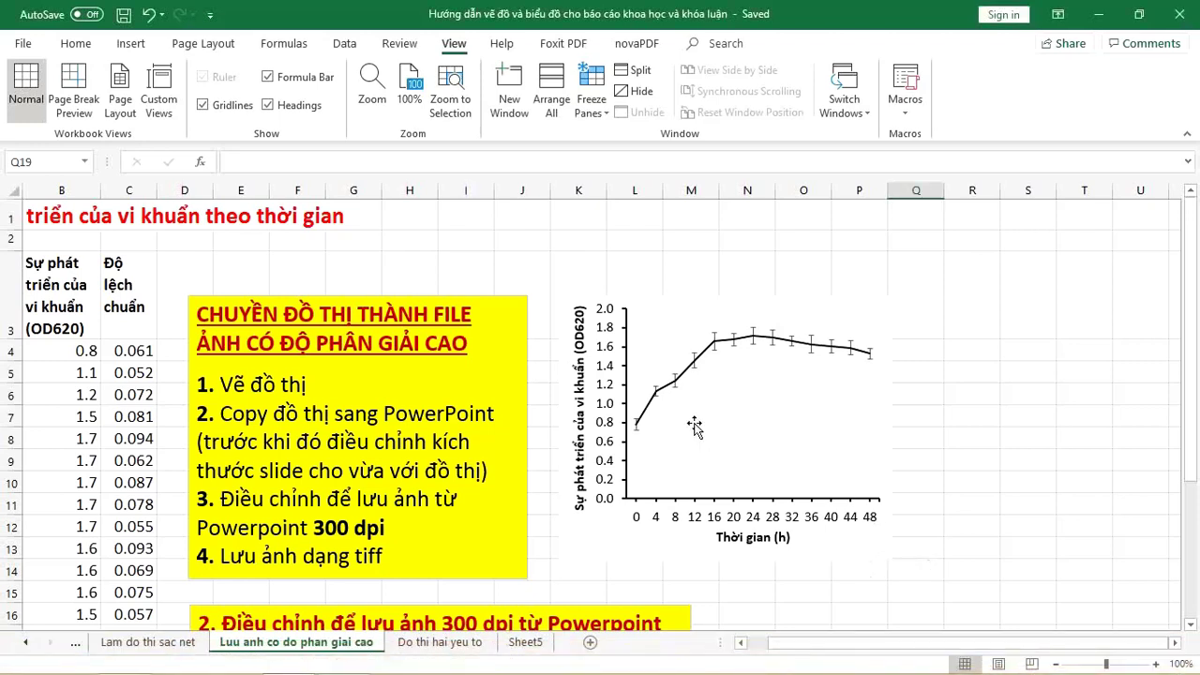
- Check the bacterial growth chart's height and width in its chart area size settings
{"action": "left_click", "coordinate": [609, 537]}
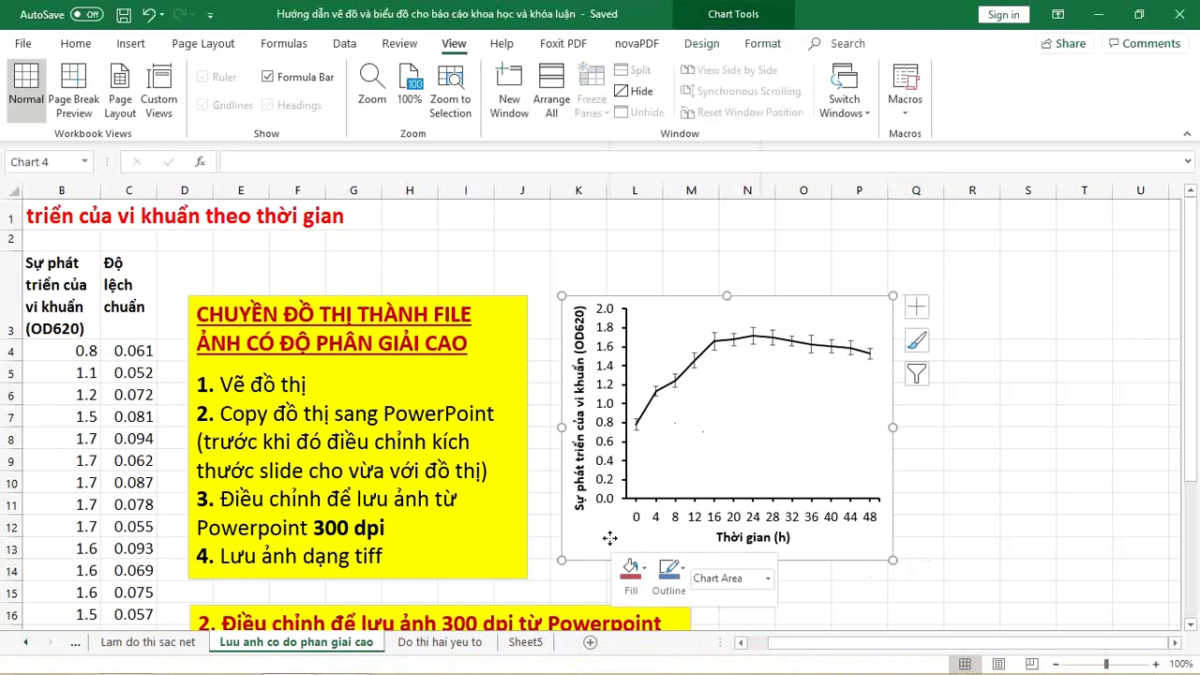
{"action": "right_click", "coordinate": [610, 537]}
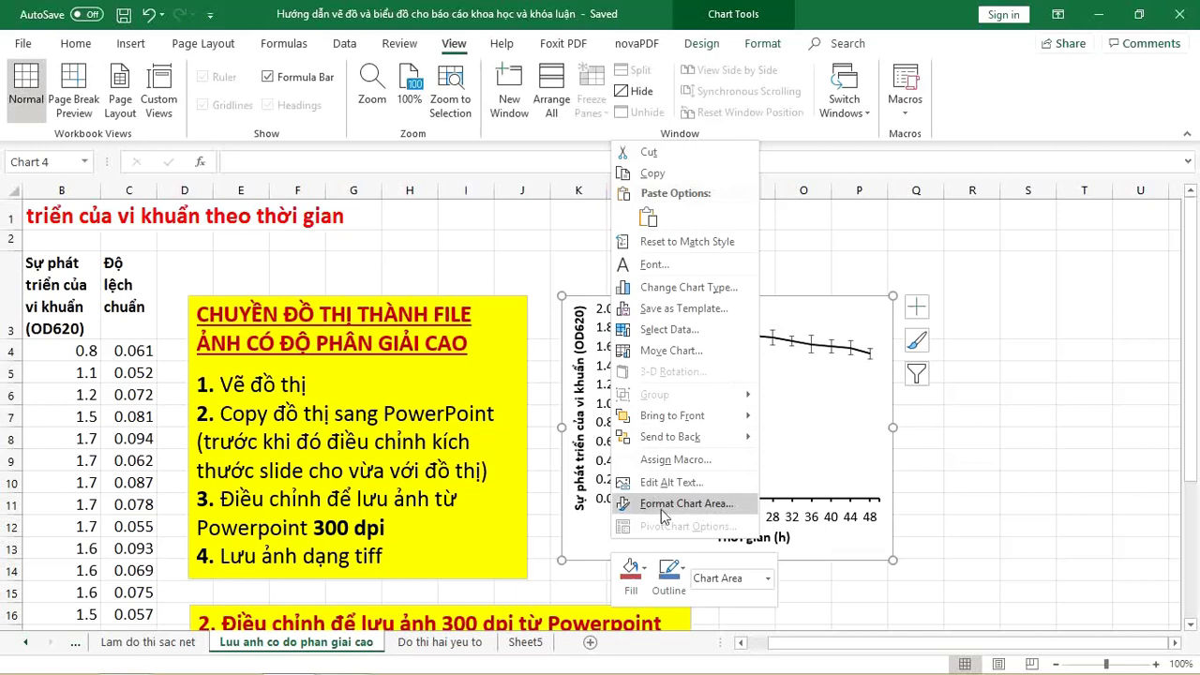
{"action": "key", "text": "Escape"}
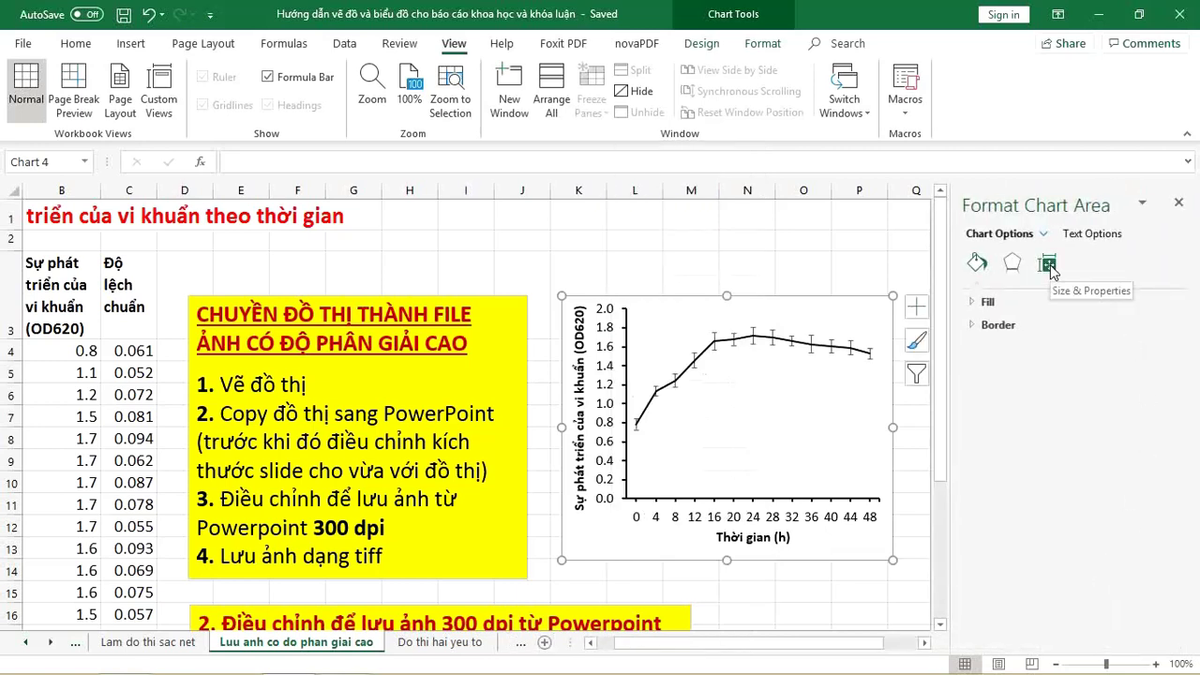
{"action": "left_click", "coordinate": [1049, 265]}
{"action": "left_click", "coordinate": [992, 302]}
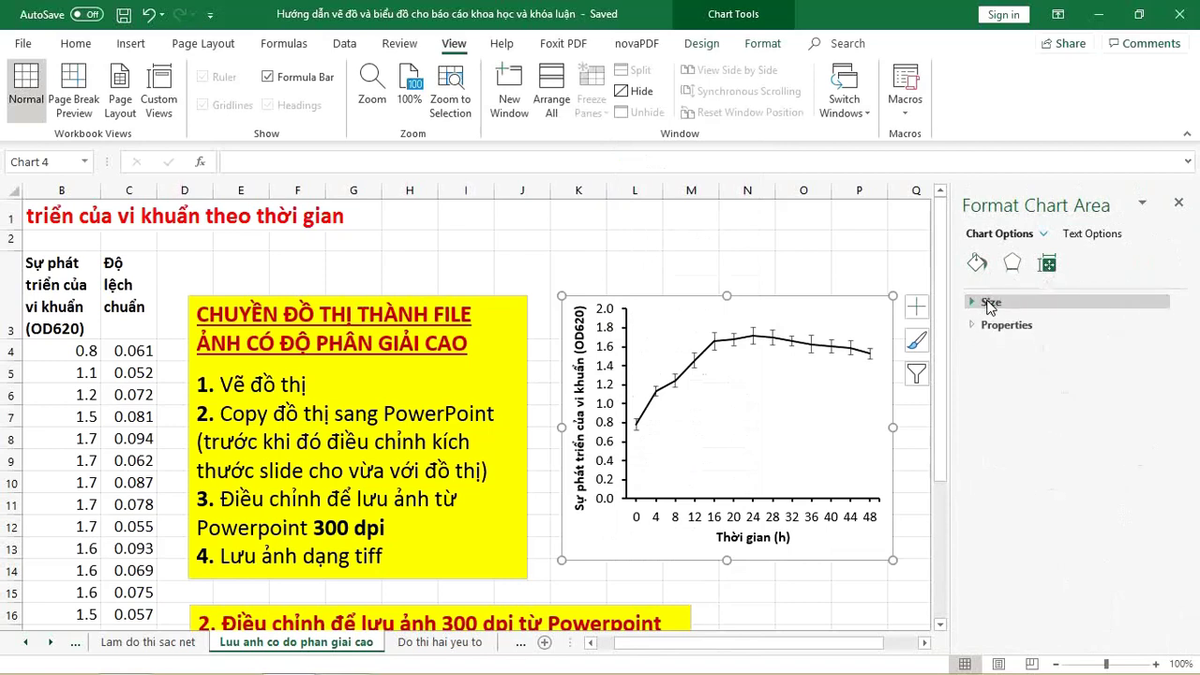
{"action": "left_click", "coordinate": [996, 310]}
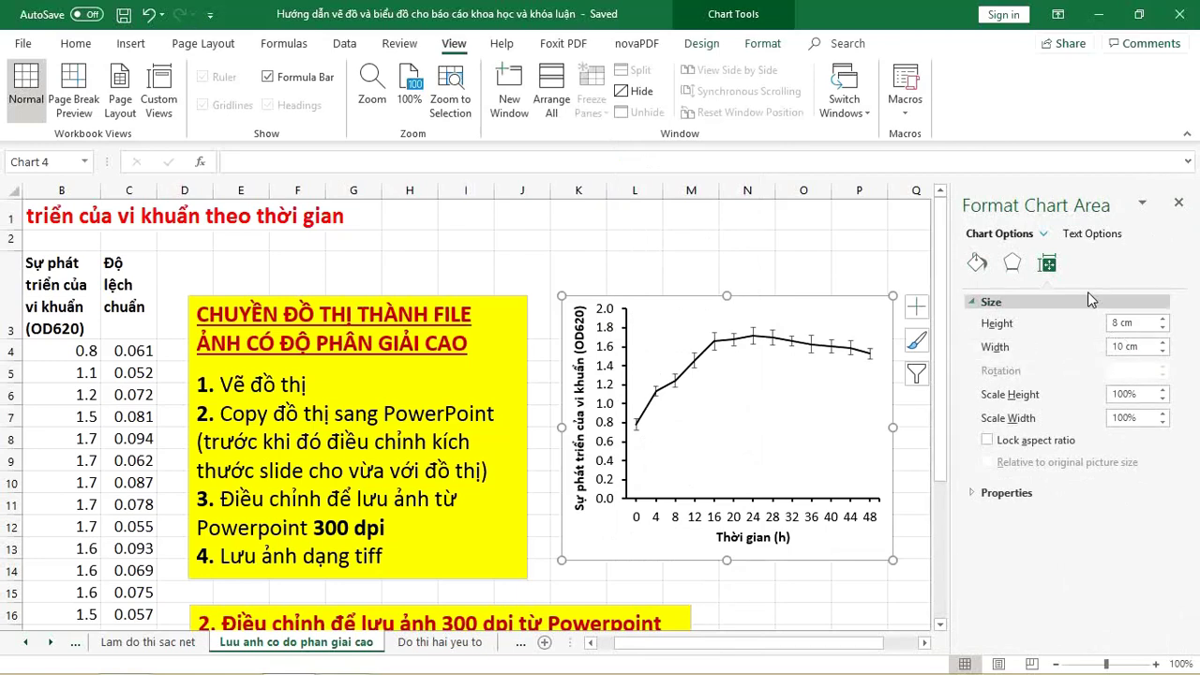
{"action": "left_click", "coordinate": [1179, 204]}
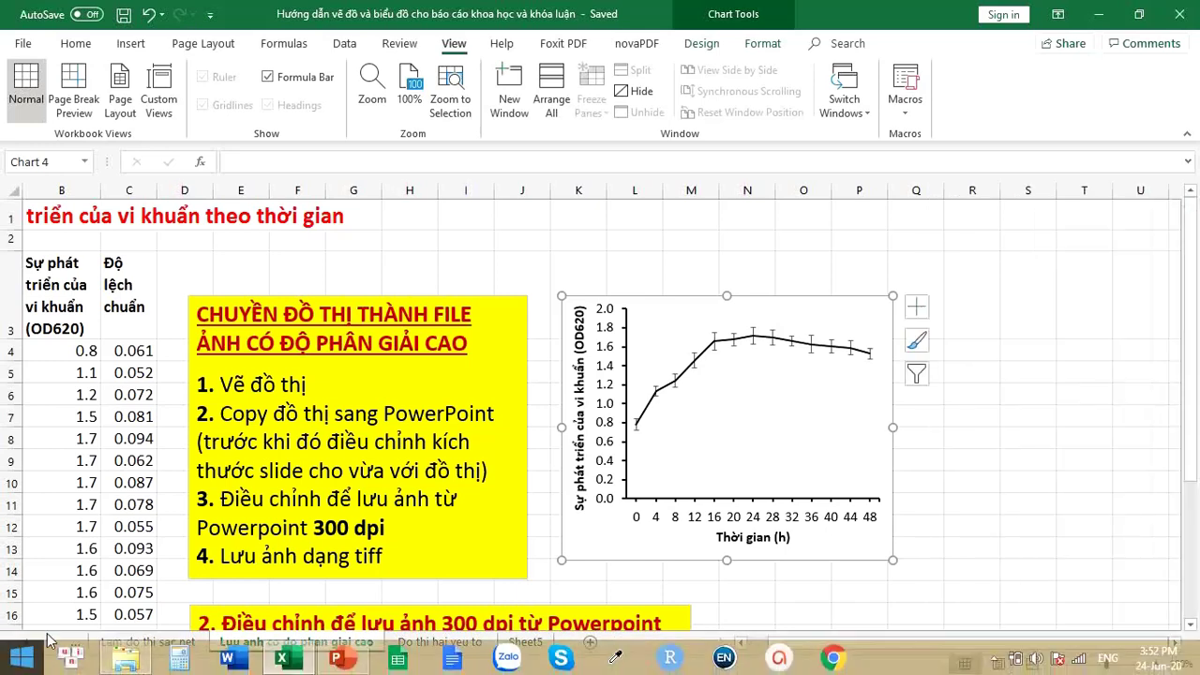
{"action": "mouse_move", "coordinate": [336, 658]}
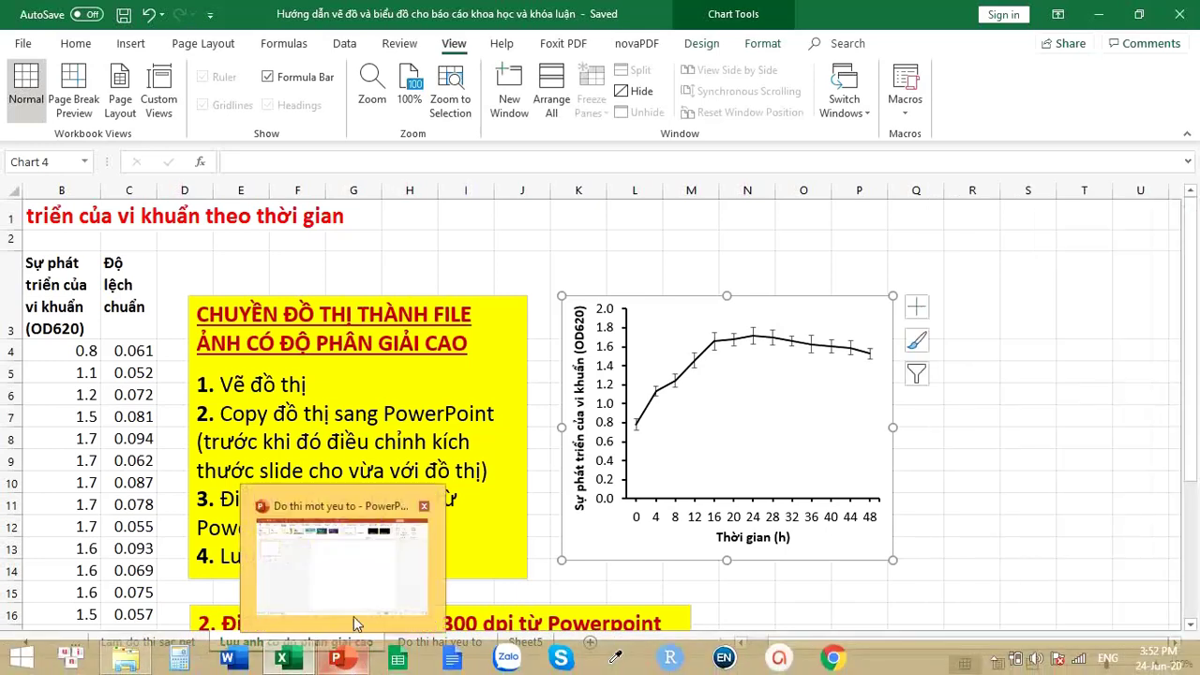
- Confirm the Do thi mot yeu to slide size reads 10.001 cm by 7.999 cm, leaving it unchanged
{"action": "left_click", "coordinate": [354, 616]}
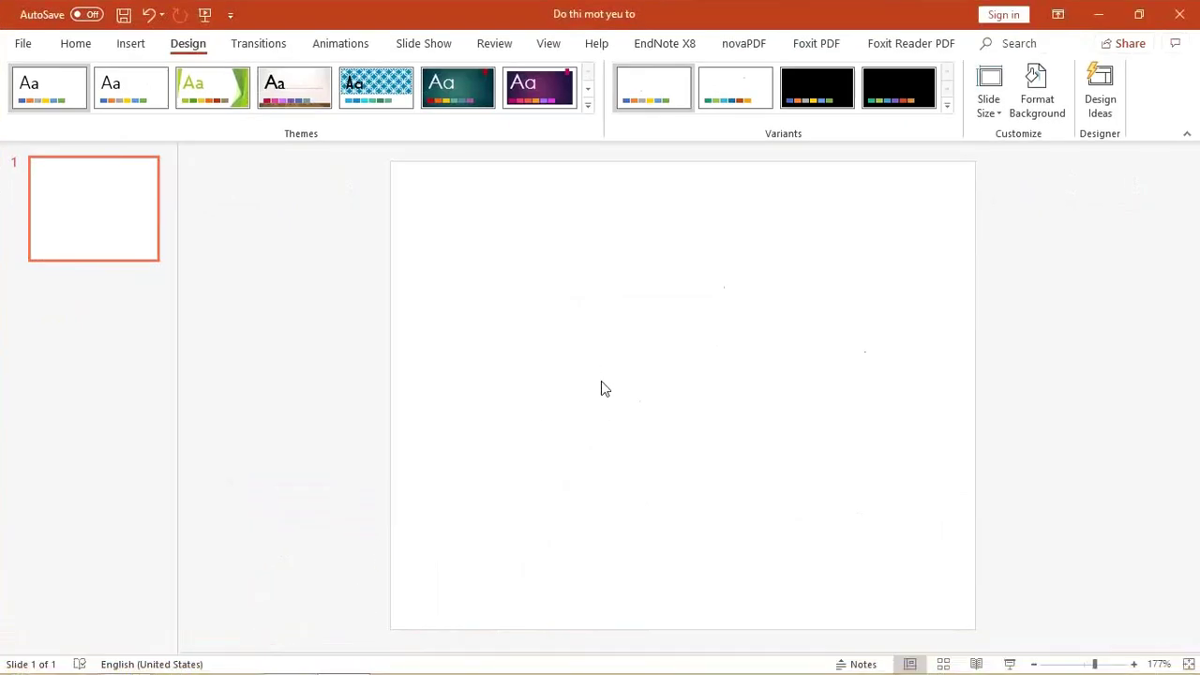
{"action": "left_click", "coordinate": [195, 46]}
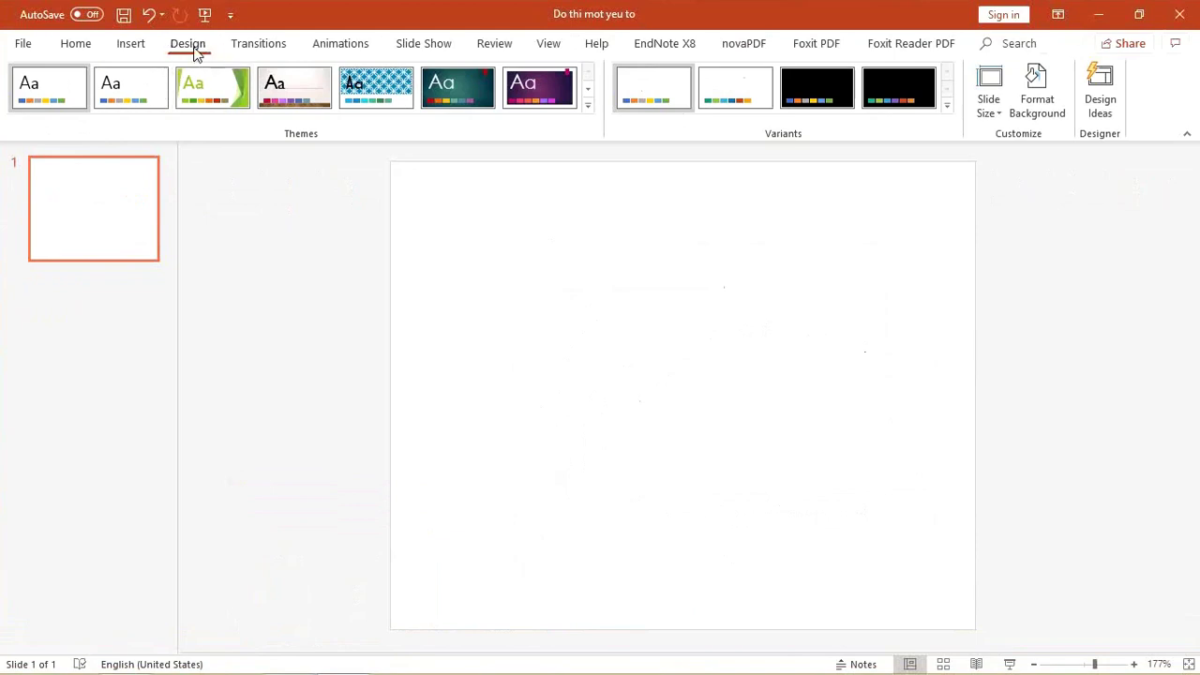
{"action": "left_click", "coordinate": [1004, 110]}
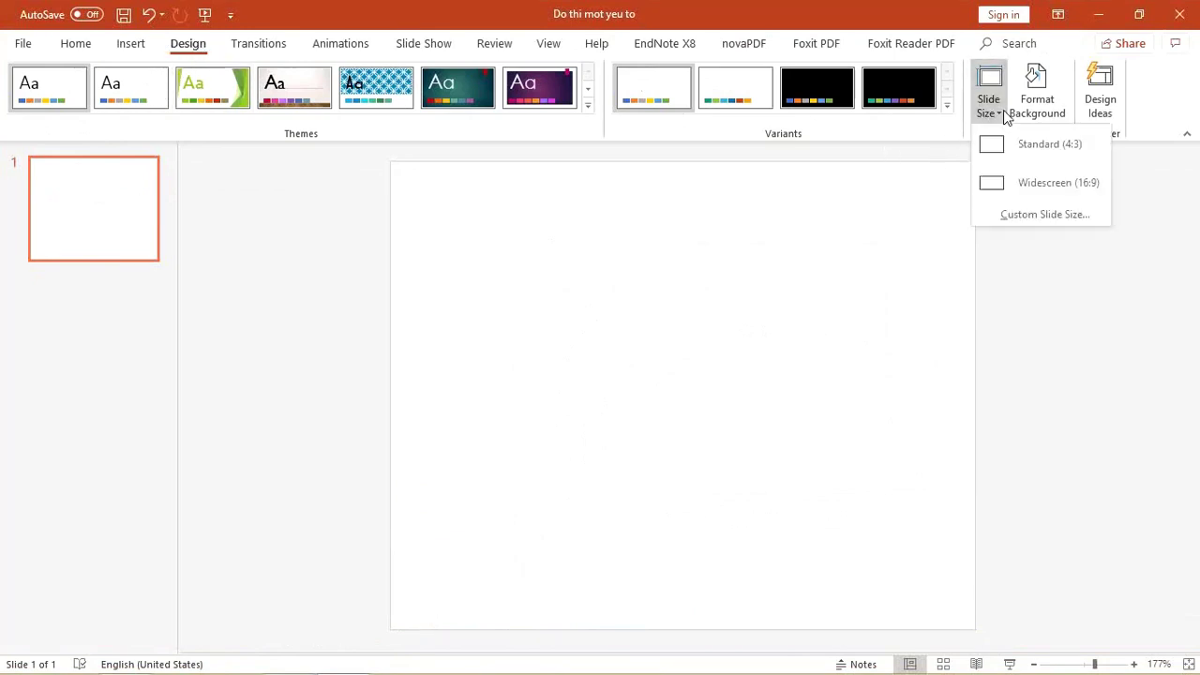
{"action": "left_click", "coordinate": [1027, 219]}
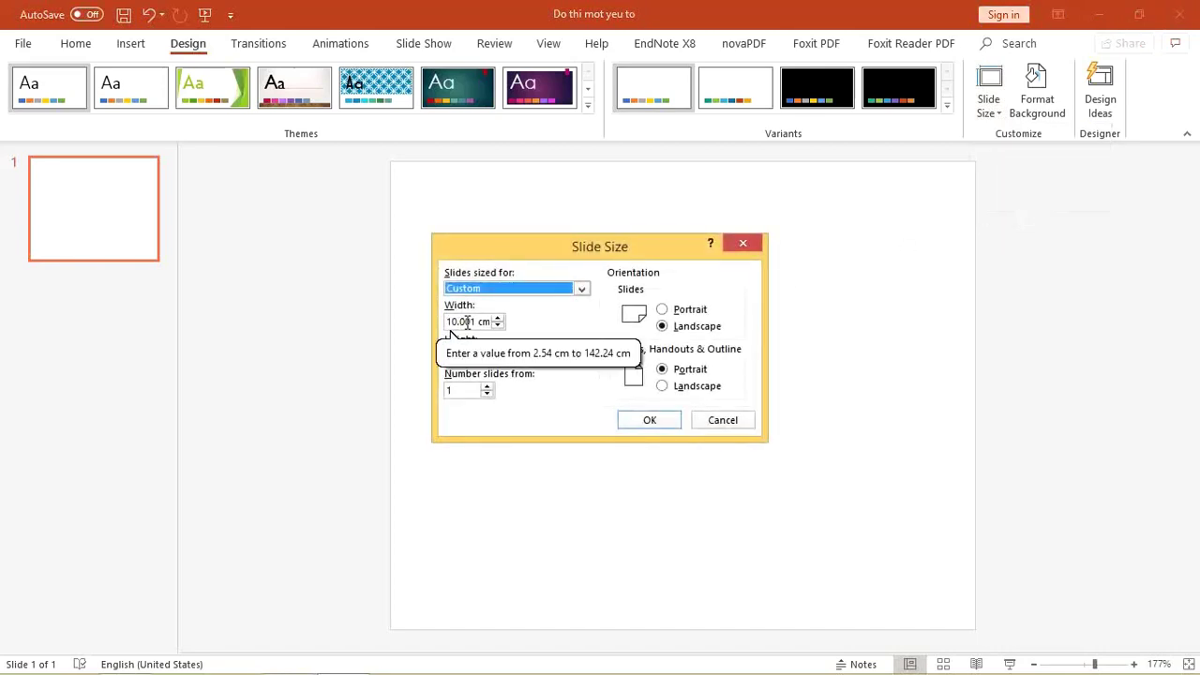
{"action": "left_click", "coordinate": [746, 246]}
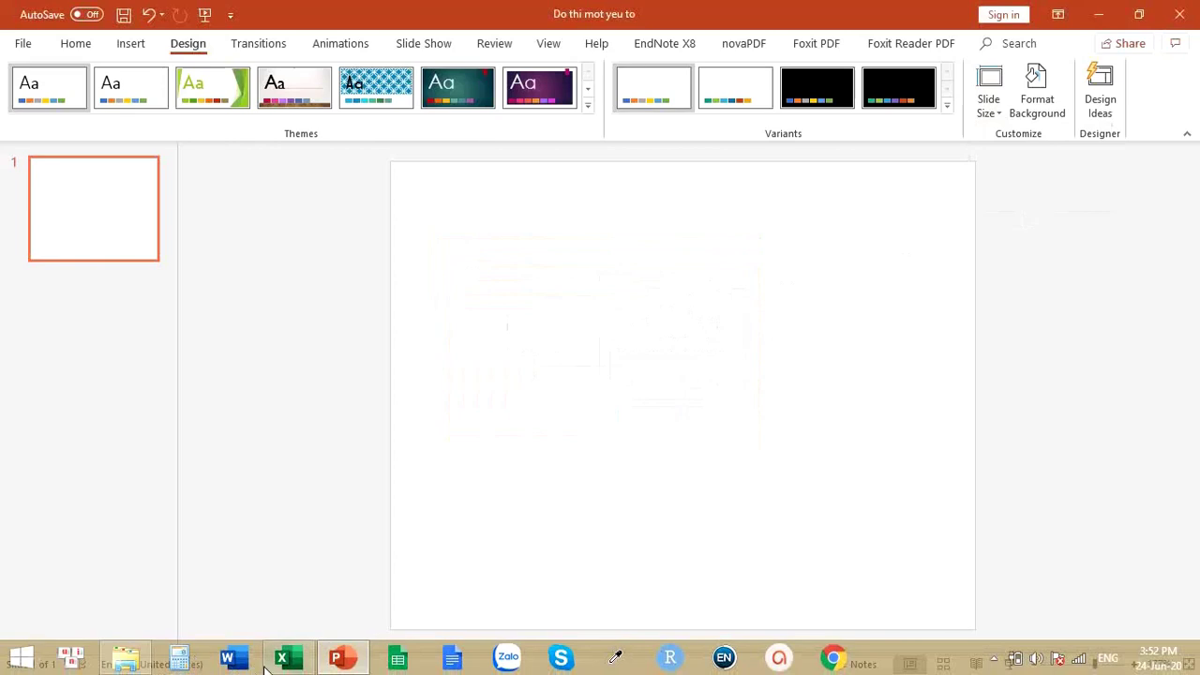
- Bring the copied Excel growth chart over and paste it with Ctrl+V onto the blank slide
{"action": "mouse_move", "coordinate": [284, 657]}
{"action": "left_click", "coordinate": [329, 606]}
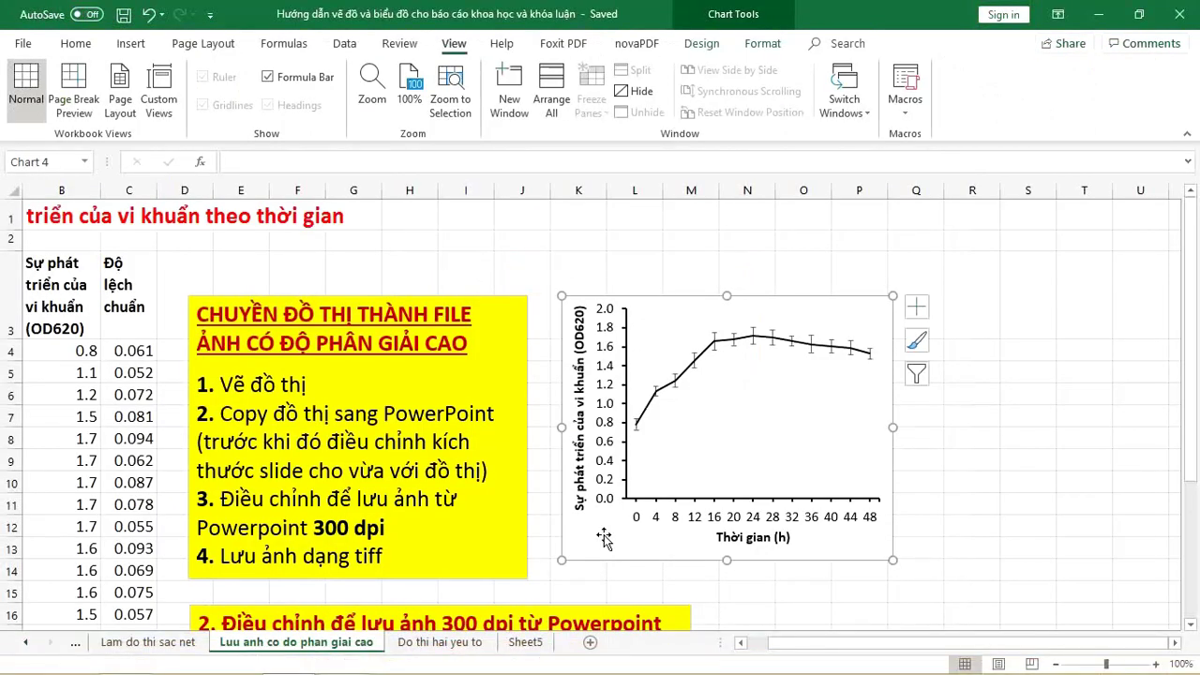
{"action": "key", "text": "alt+Tab"}
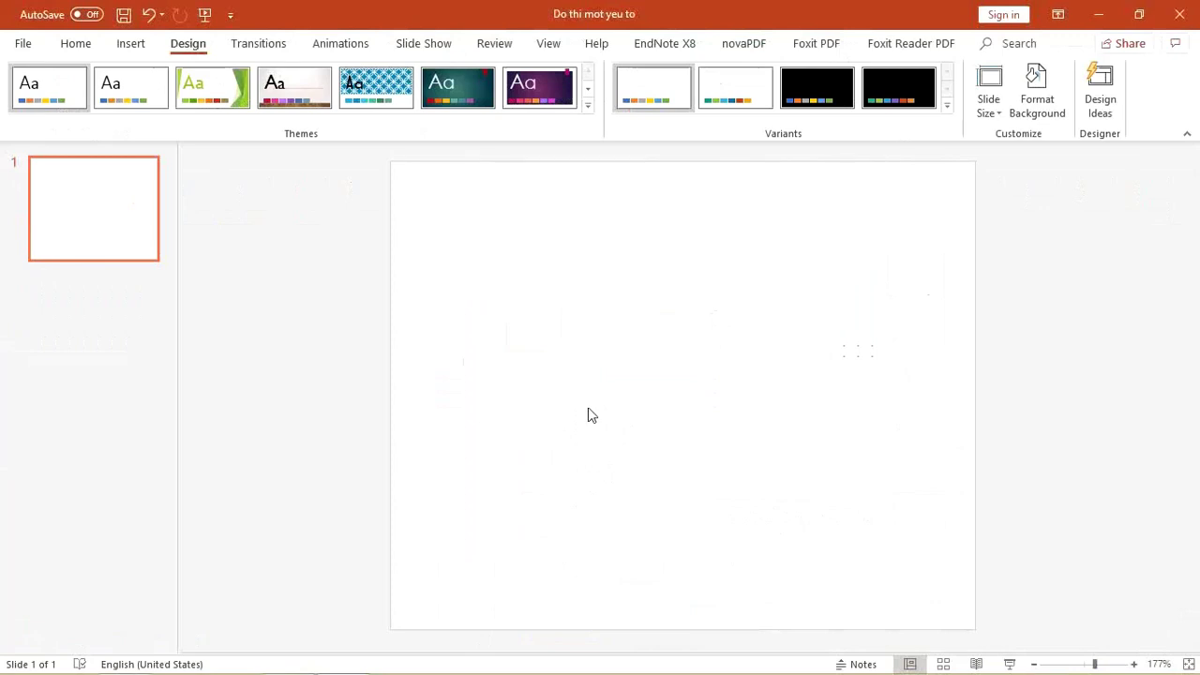
{"action": "key", "text": "ctrl+v"}
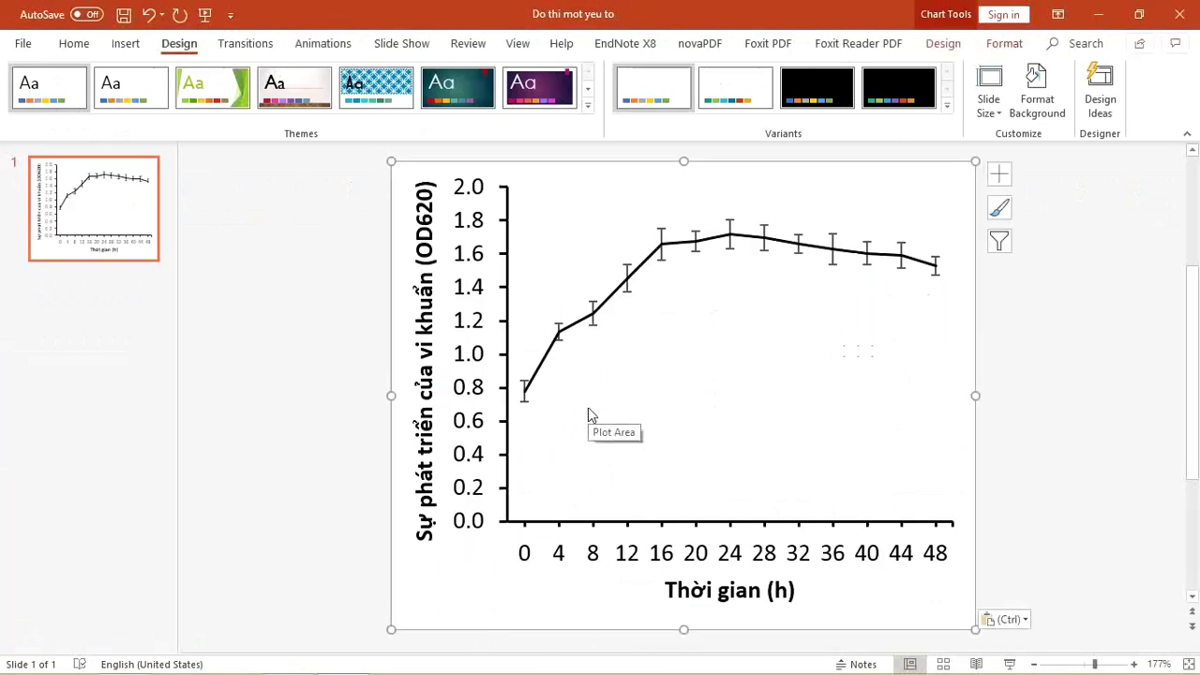
{"action": "left_click", "coordinate": [24, 44]}
- Export only the current slide as TIFF Do thi mot yeu to.tif, replacing the existing file
{"action": "left_click", "coordinate": [56, 281]}
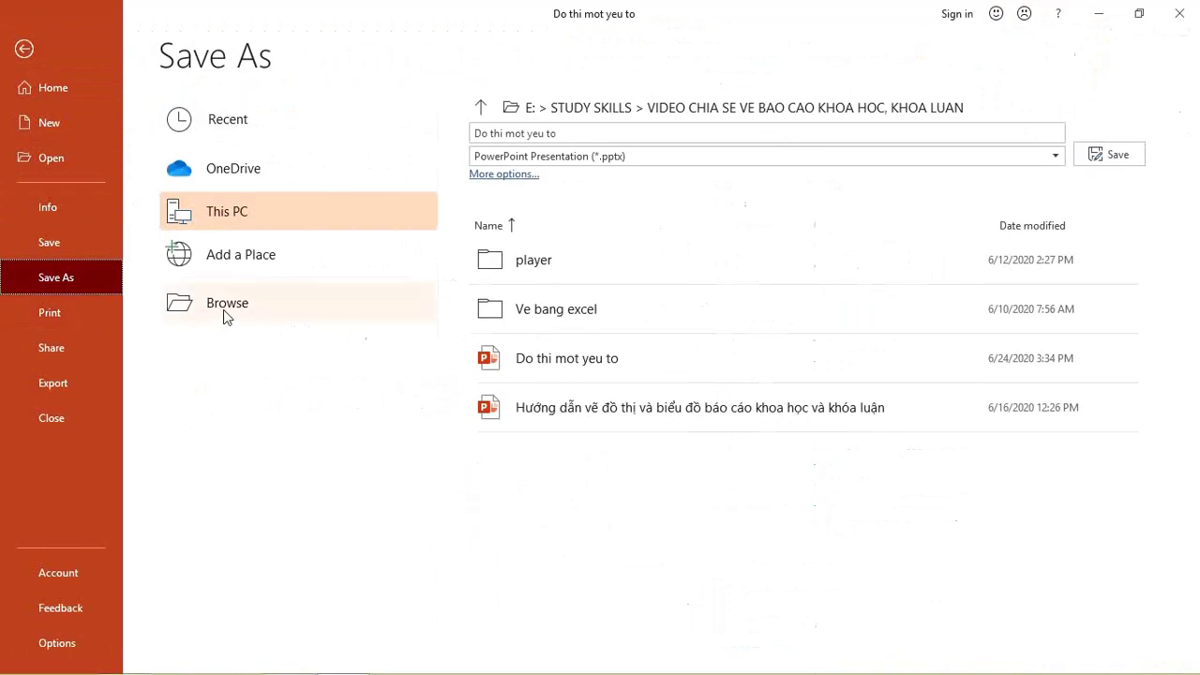
{"action": "left_click", "coordinate": [1056, 157]}
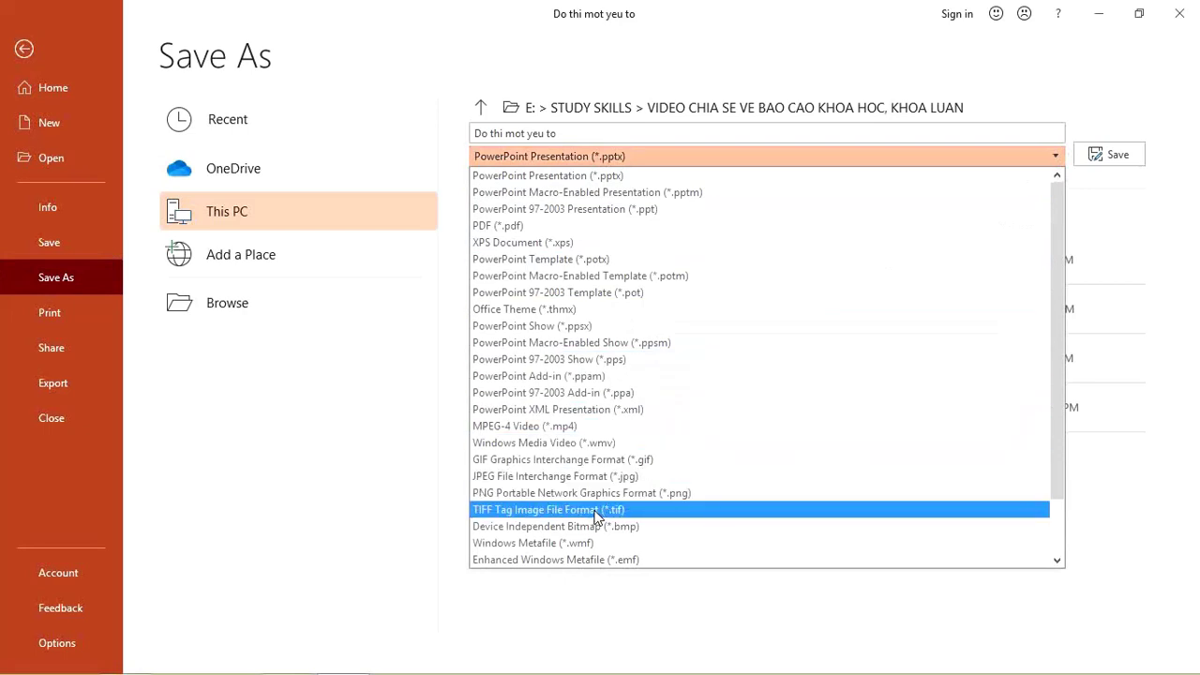
{"action": "left_click", "coordinate": [596, 514]}
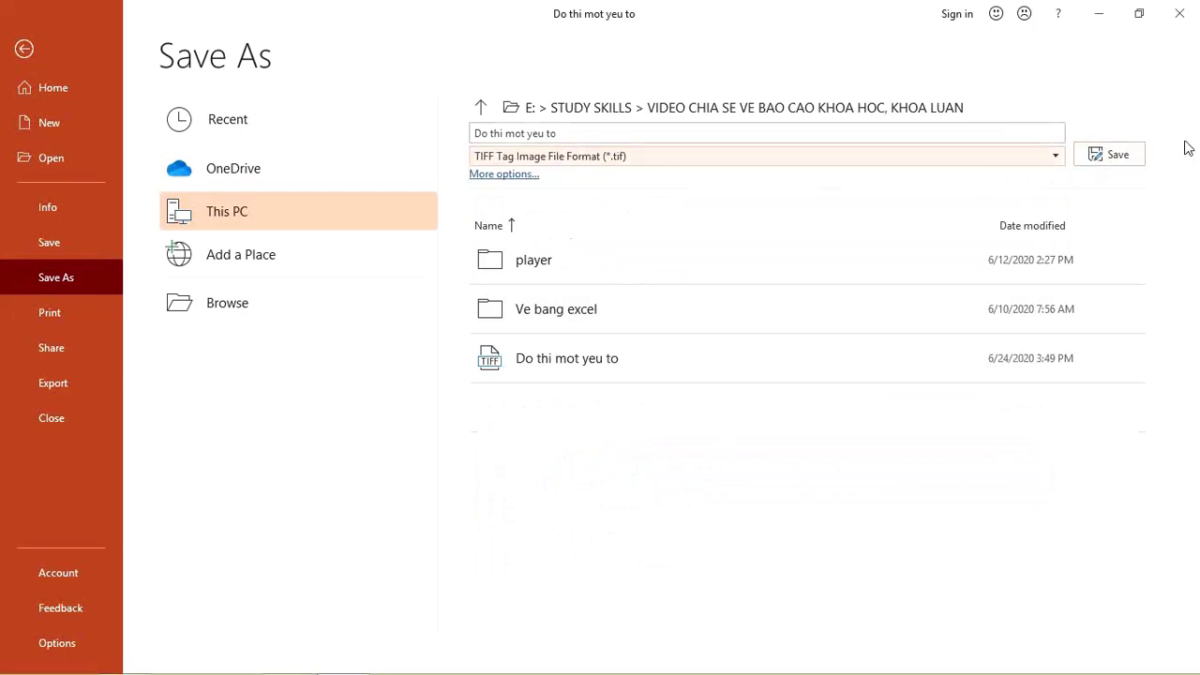
{"action": "left_click", "coordinate": [1113, 156]}
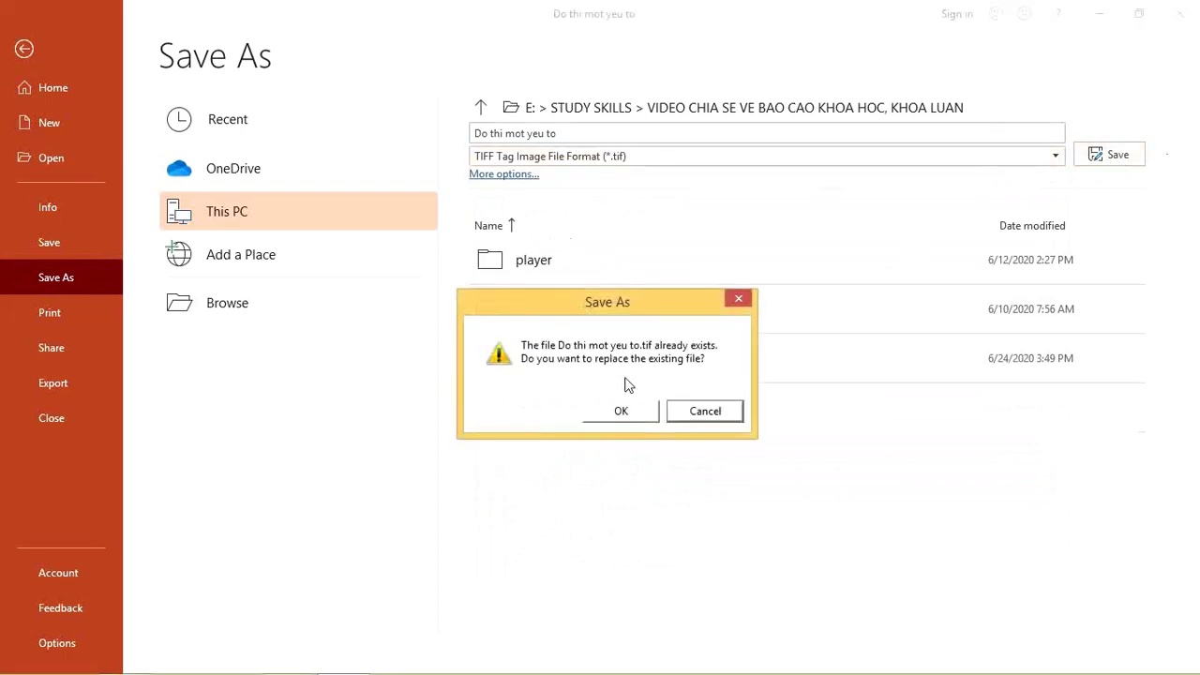
{"action": "left_click", "coordinate": [617, 417]}
{"action": "left_click", "coordinate": [617, 395]}
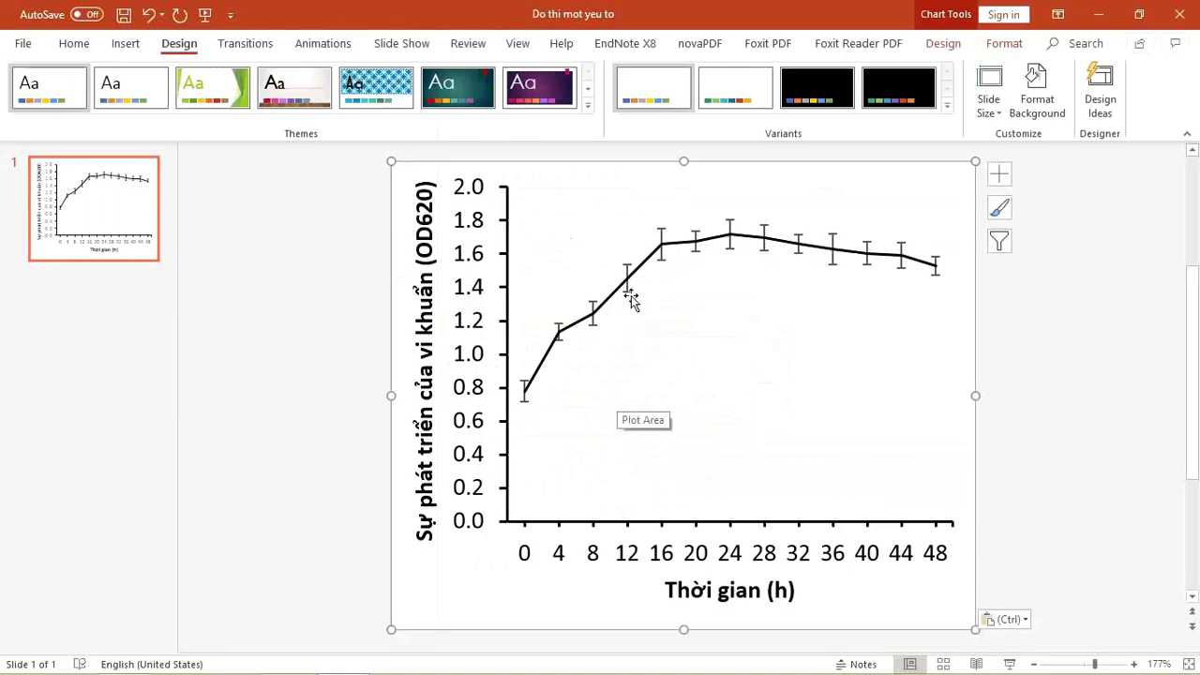
- Preview the exported Do thi mot yeu to TIFF in Windows Photo Viewer, then close it
{"action": "mouse_move", "coordinate": [157, 672]}
{"action": "left_click", "coordinate": [150, 657]}
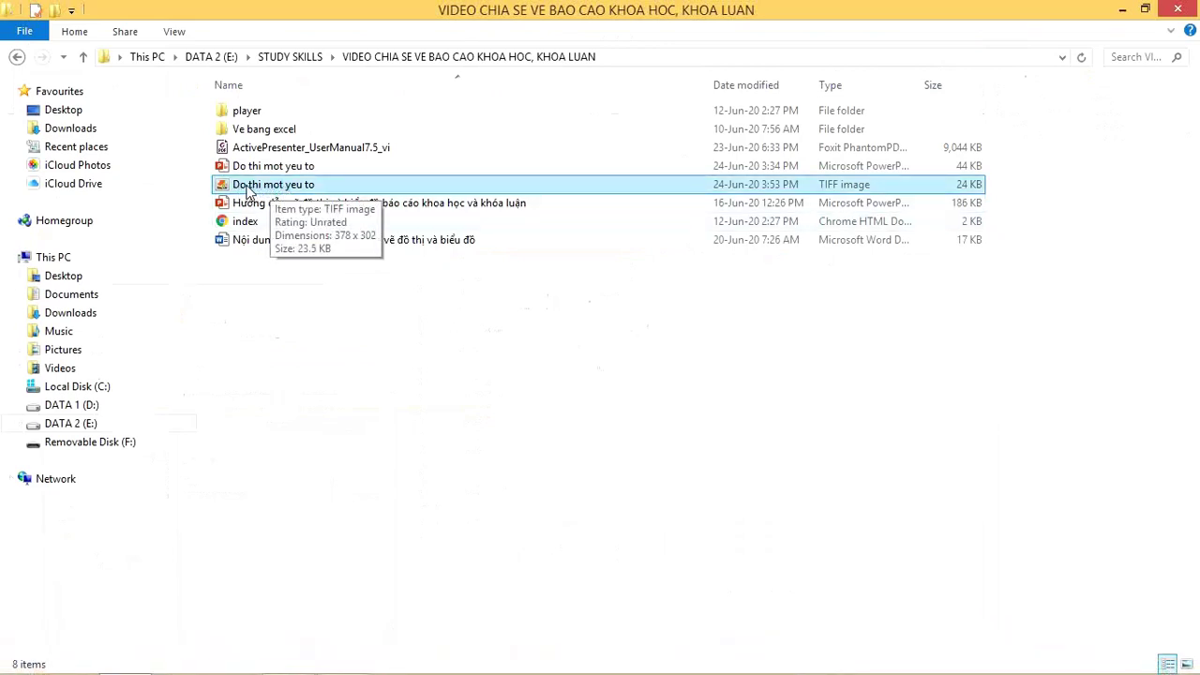
{"action": "double_click", "coordinate": [249, 190]}
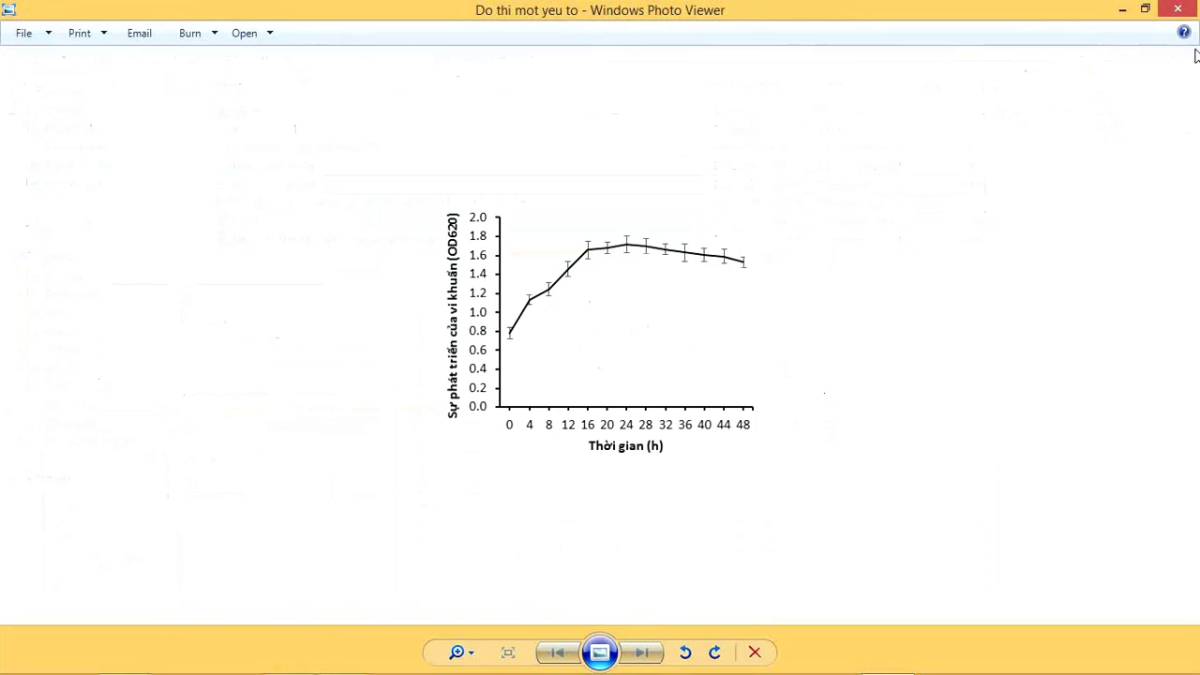
{"action": "left_click", "coordinate": [1178, 8]}
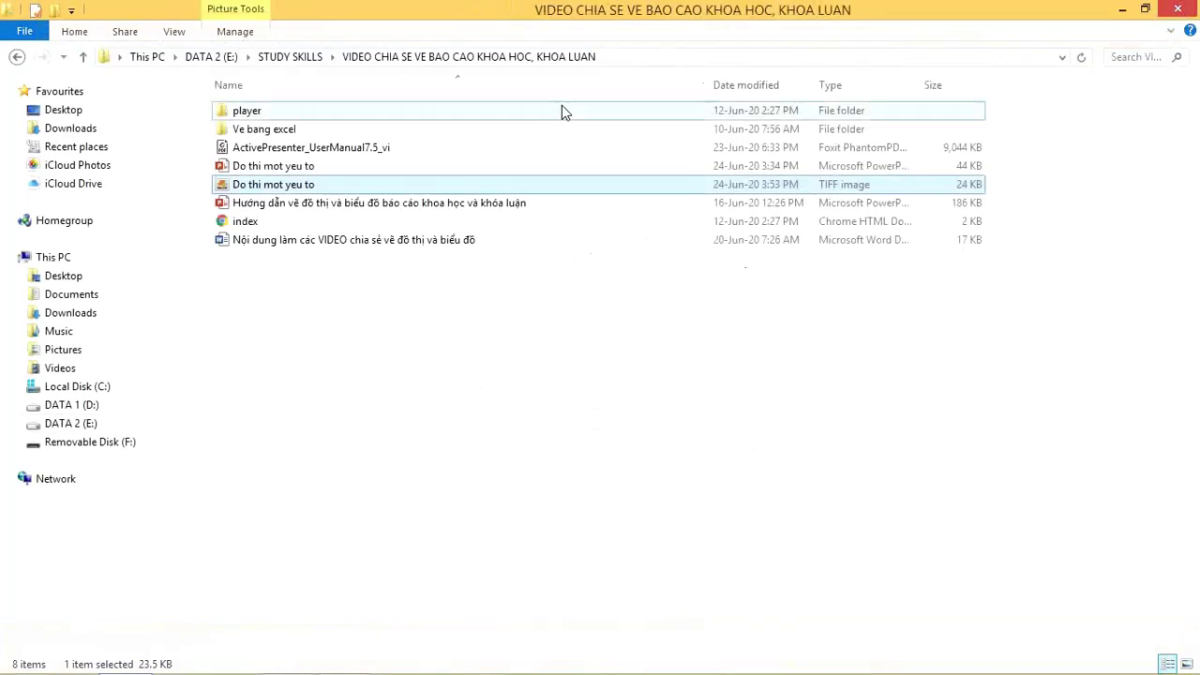
- Inspect the TIFF's detailed properties, showing 378 × 302 pixels at 96 dpi
{"action": "right_click", "coordinate": [293, 188]}
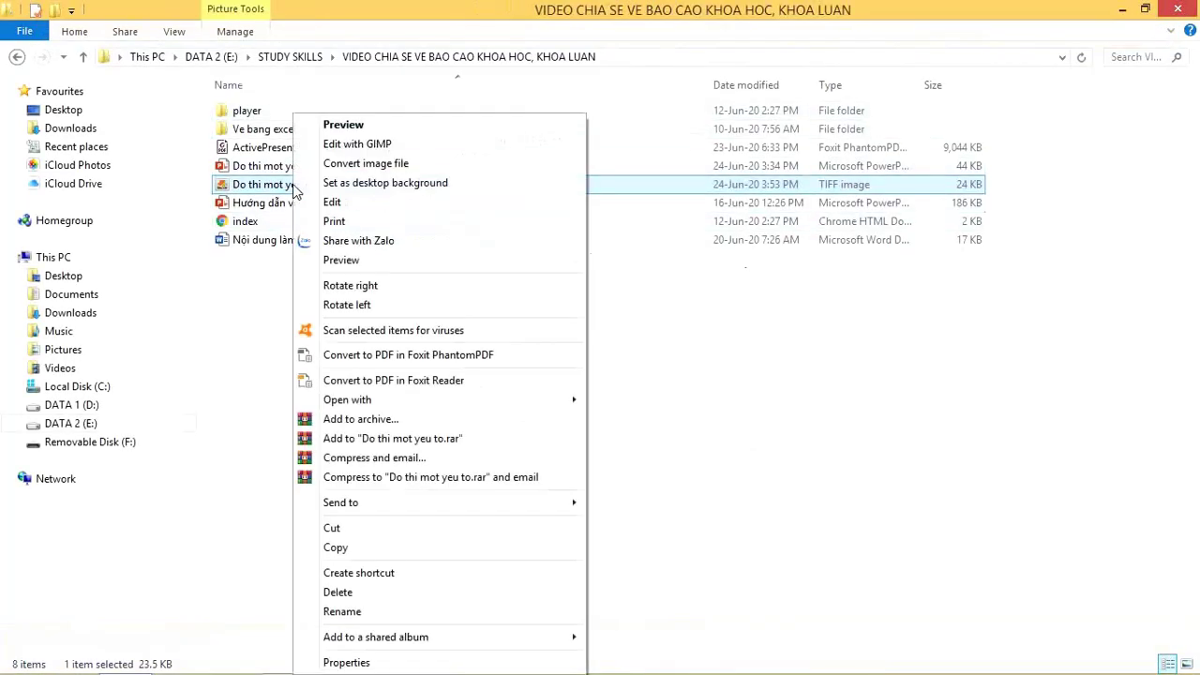
{"action": "left_click", "coordinate": [346, 663]}
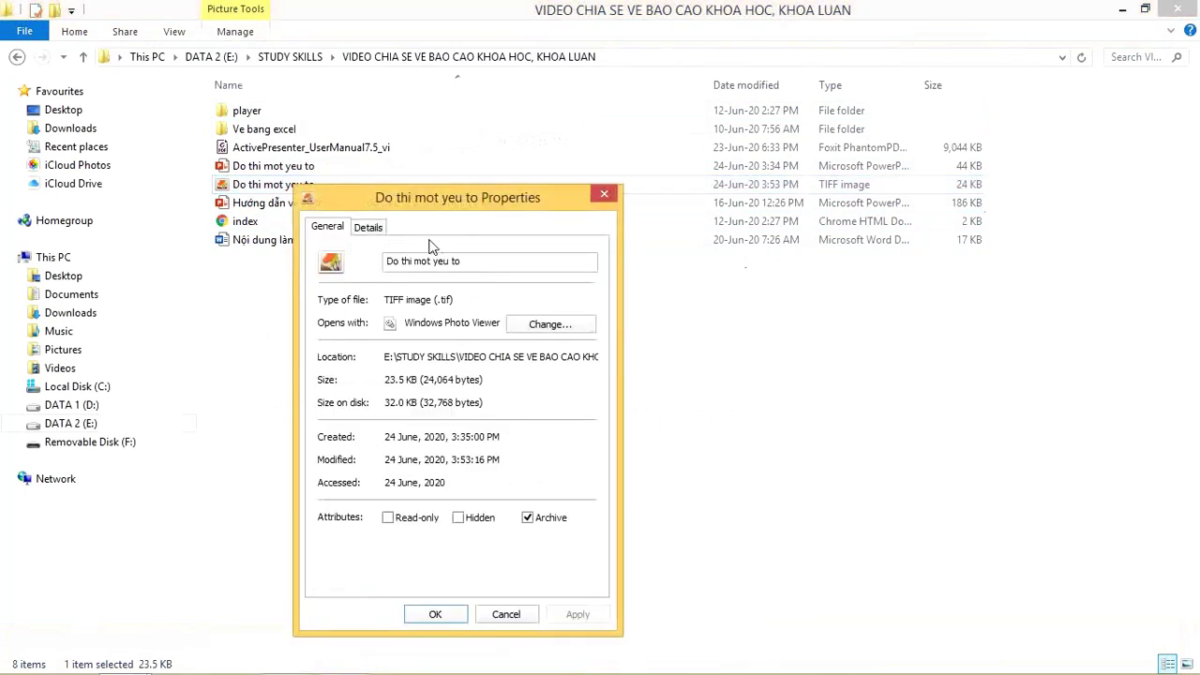
{"action": "left_click", "coordinate": [373, 228]}
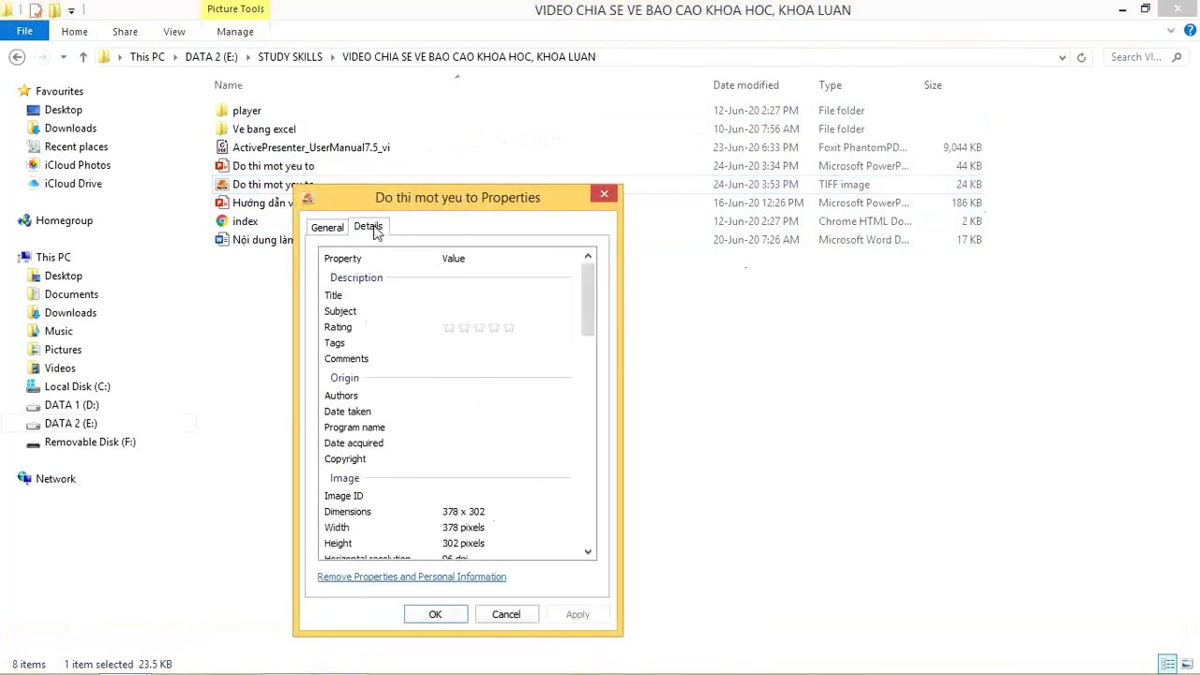
{"action": "left_click_drag", "start_coordinate": [592, 315], "coordinate": [583, 382]}
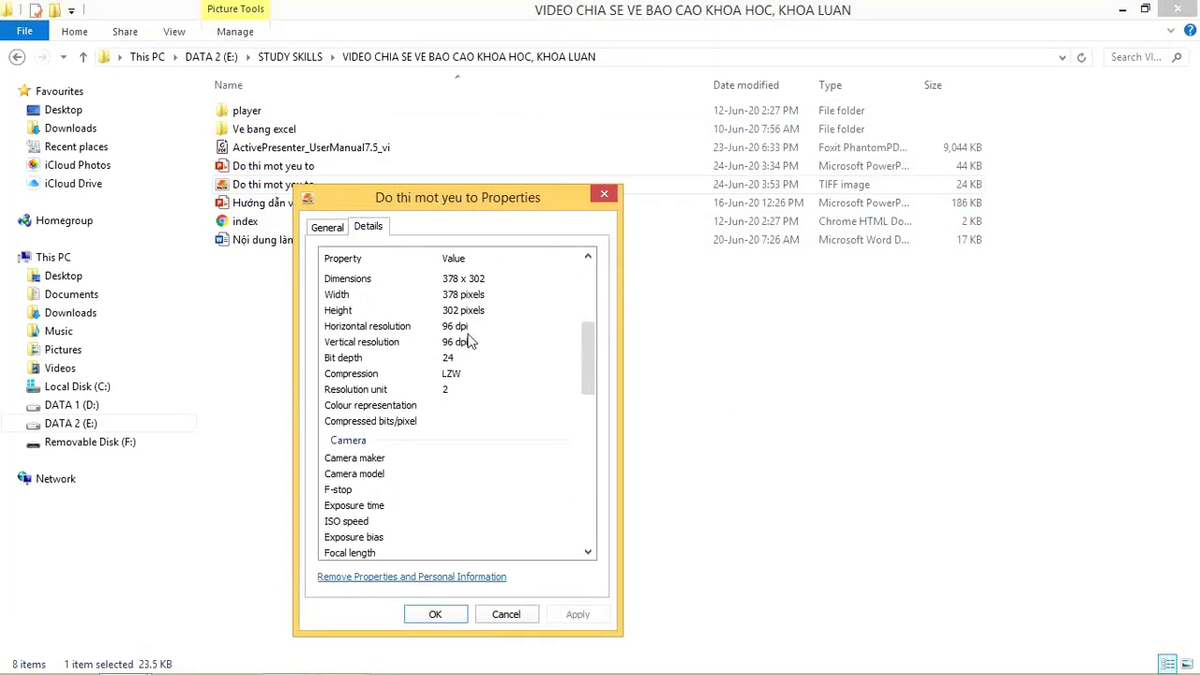
{"action": "left_click", "coordinate": [605, 196]}
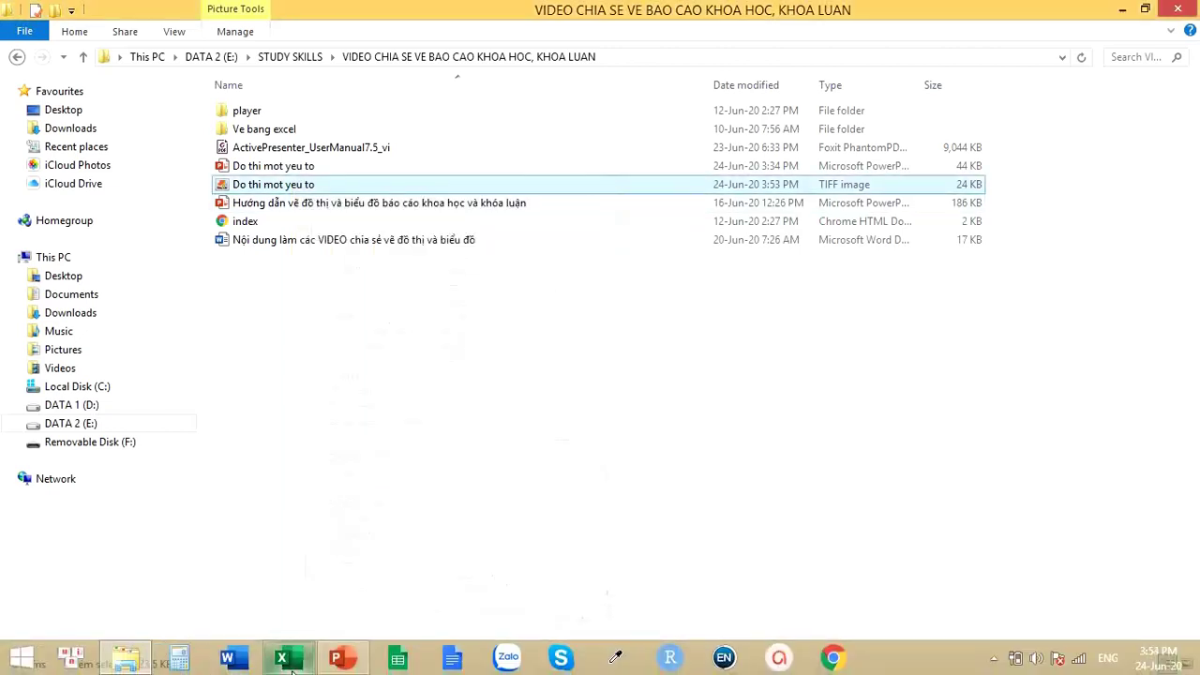
- Return to Excel and scroll to the ExportBitmapResolution 300 dpi registry instructions
{"action": "mouse_move", "coordinate": [282, 657]}
{"action": "left_click", "coordinate": [287, 602]}
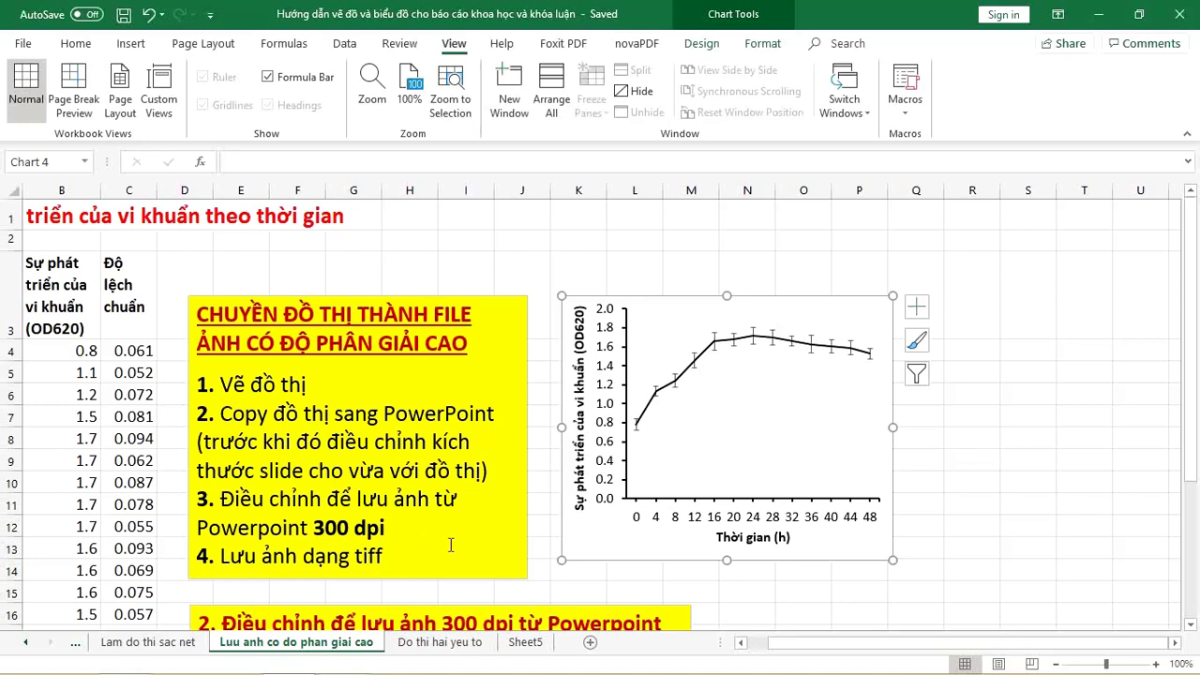
{"action": "left_click_drag", "start_coordinate": [1196, 413], "coordinate": [1197, 531]}
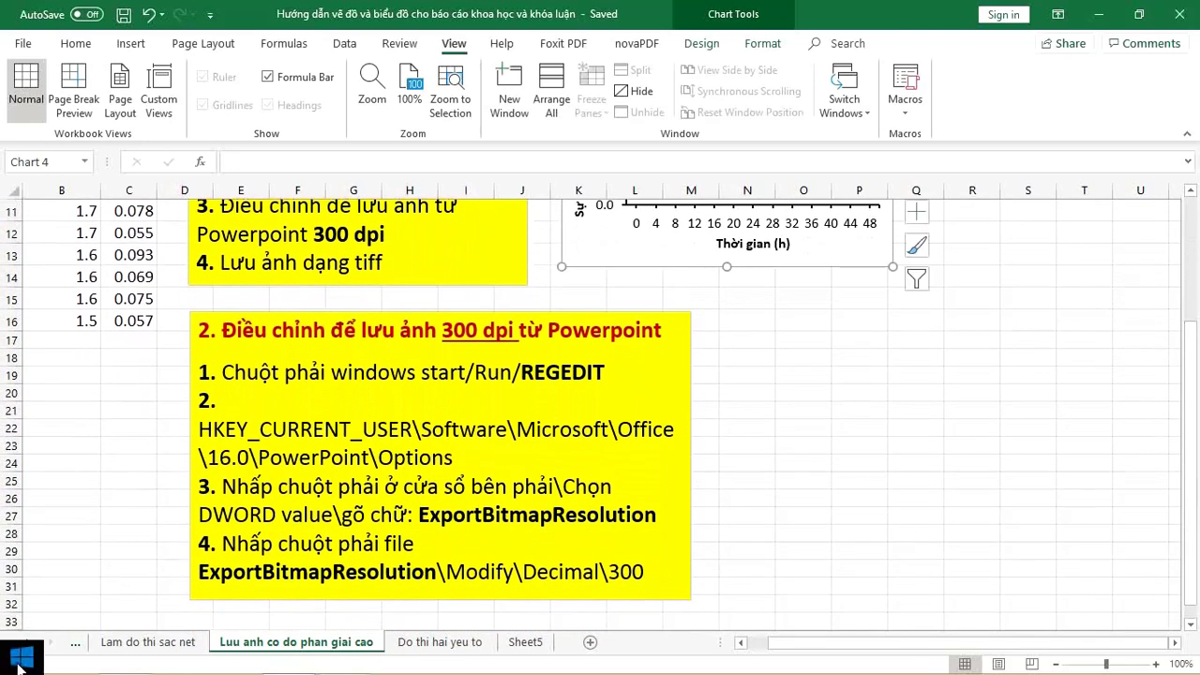
- Launch Registry Editor by running regedit from the Win+X Run dialog
{"action": "right_click", "coordinate": [21, 660]}
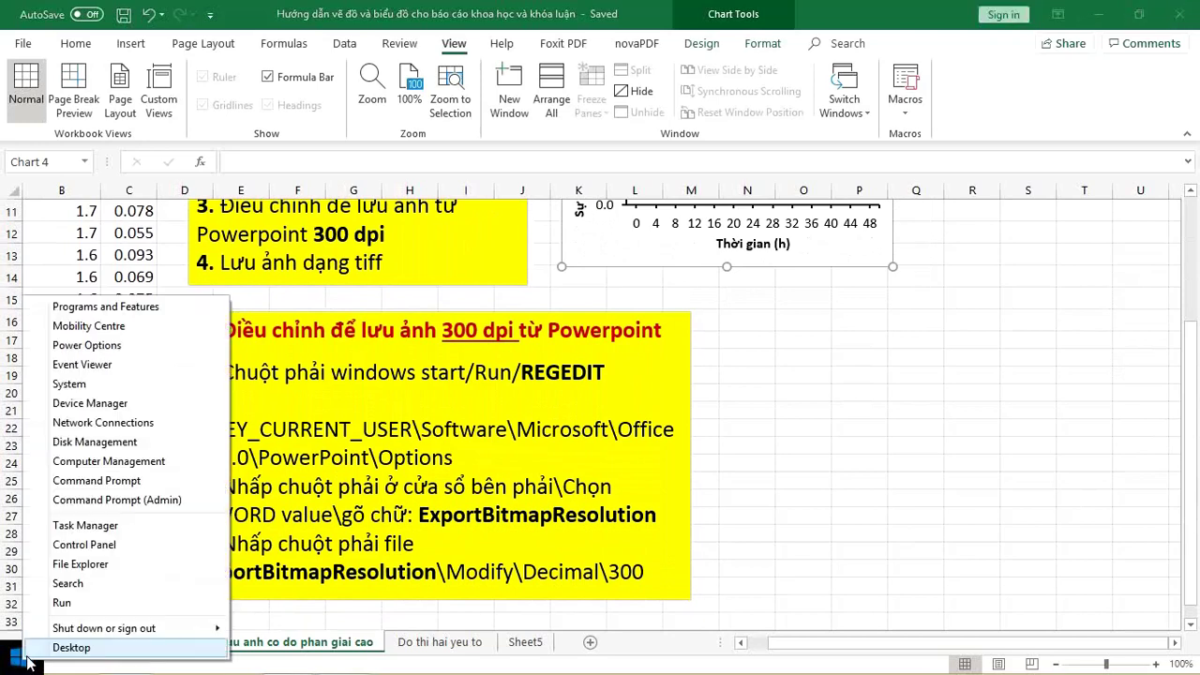
{"action": "left_click", "coordinate": [62, 603]}
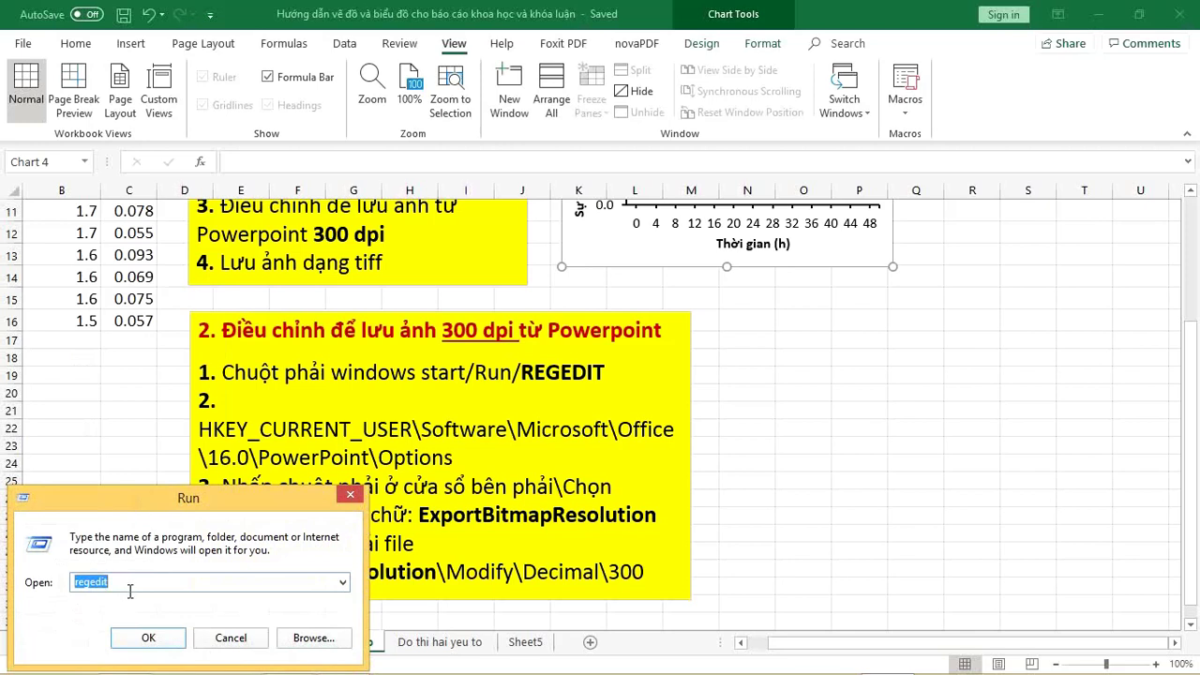
{"action": "left_click", "coordinate": [148, 637]}
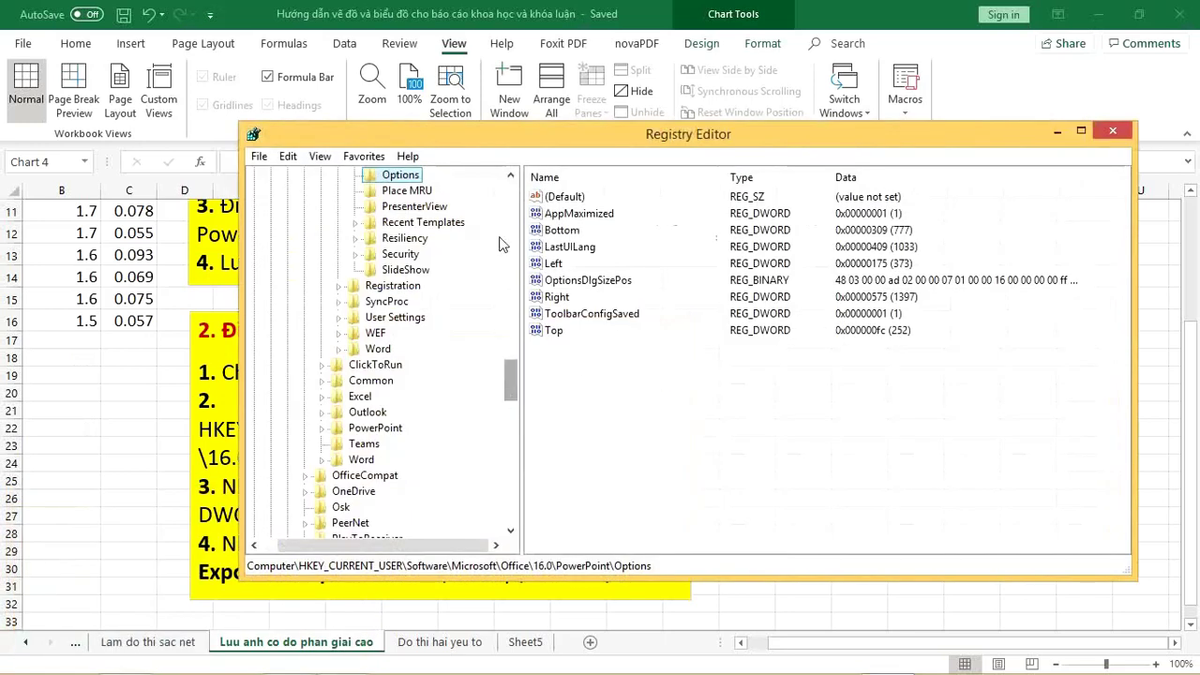
- Position Registry Editor beside the Excel instructions and bring it back to the front
{"action": "mouse_move", "coordinate": [448, 141]}
{"action": "left_mouse_down"}
{"action": "mouse_move", "coordinate": [710, 136]}
{"action": "mouse_move", "coordinate": [809, 168]}
{"action": "left_mouse_up"}
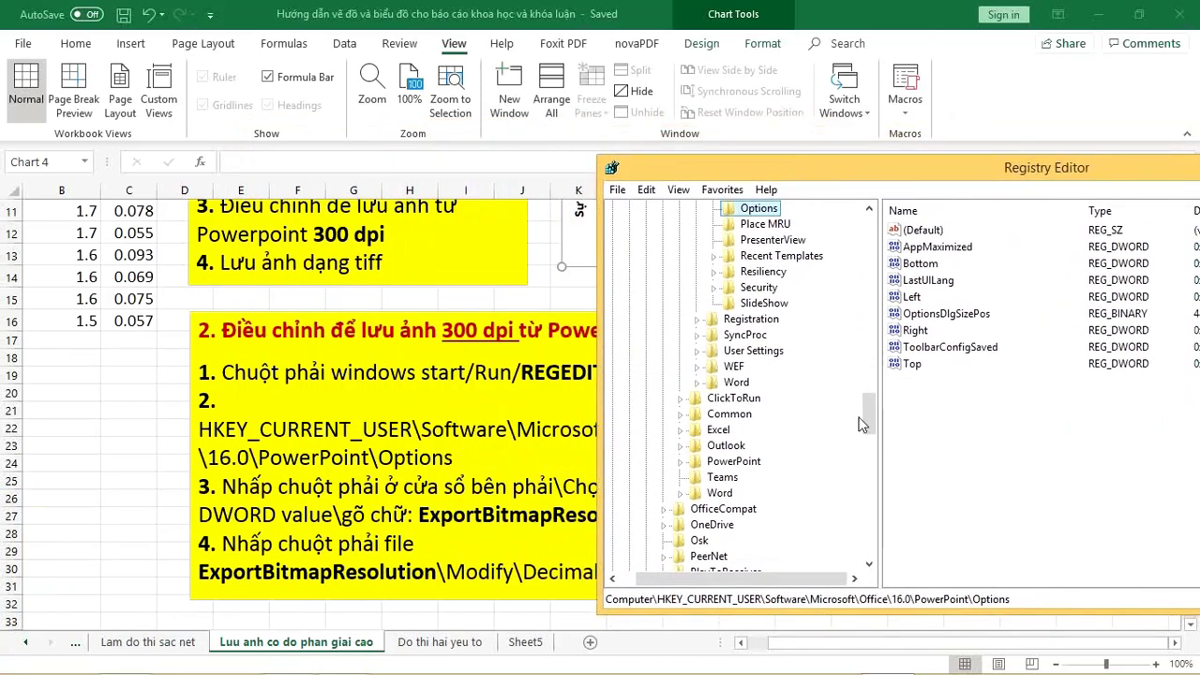
{"action": "left_click_drag", "start_coordinate": [869, 415], "coordinate": [884, 229]}
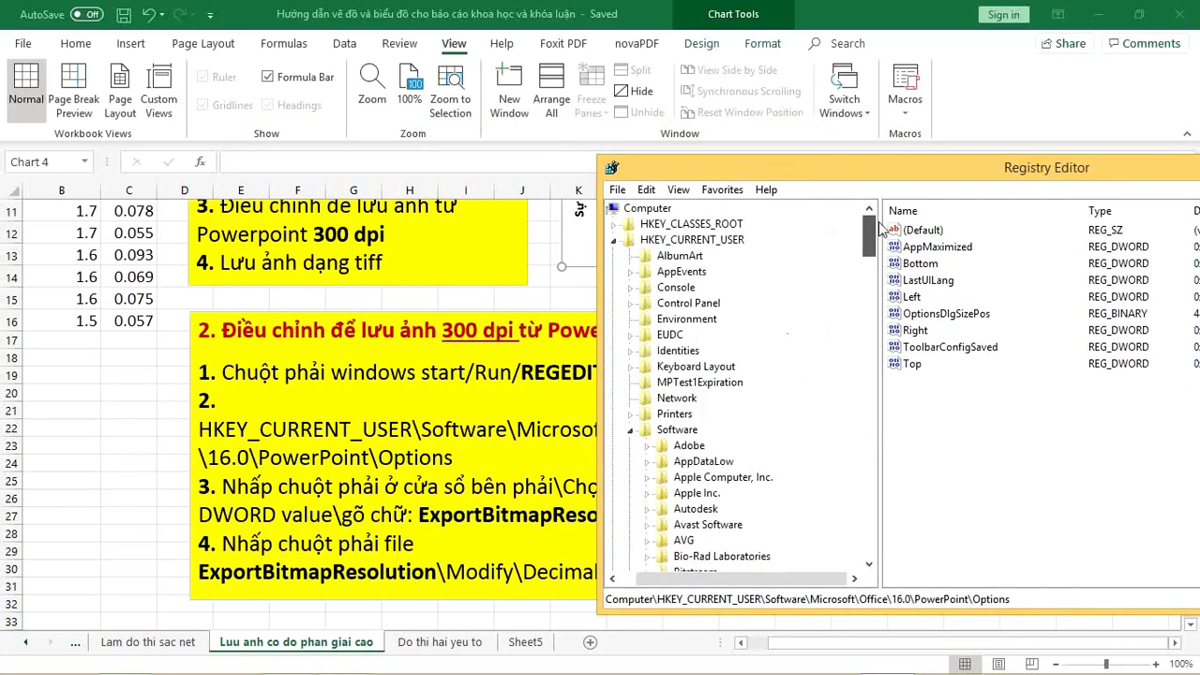
{"action": "left_click", "coordinate": [788, 649]}
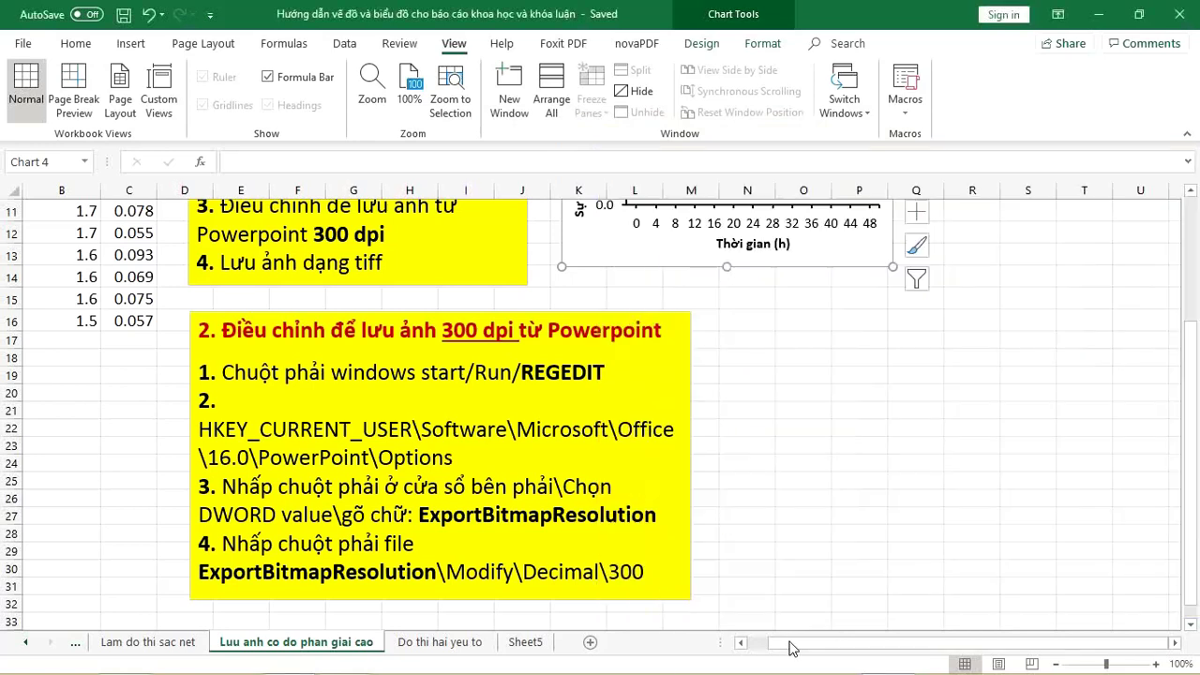
{"action": "left_click", "coordinate": [1119, 478]}
{"action": "key", "text": "Right"}
{"action": "key", "text": "Right"}
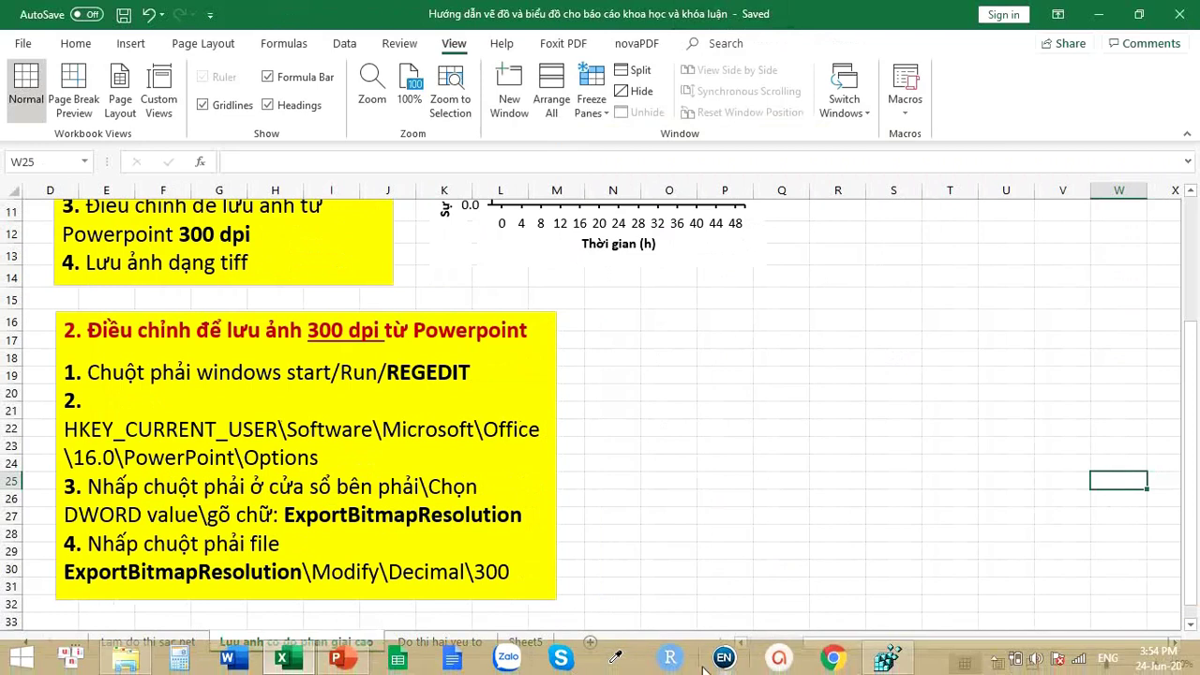
{"action": "left_click", "coordinate": [898, 662]}
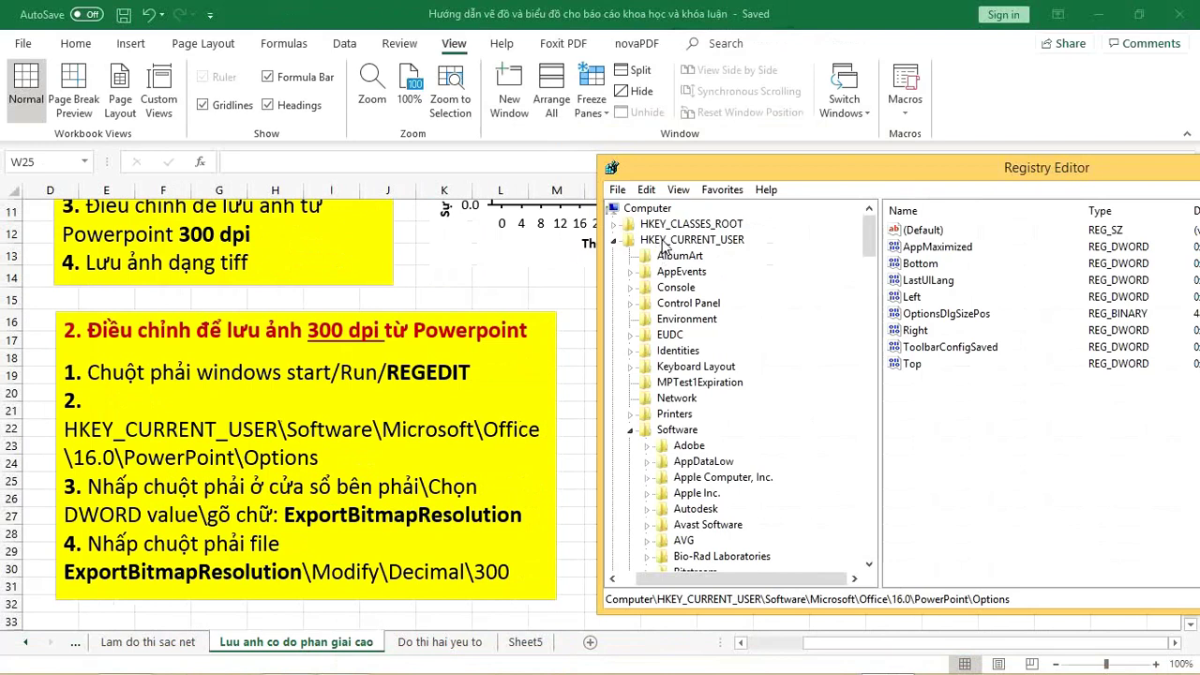
- Expand HKEY_CURRENT_USER > Software > Microsoft > Office in the registry tree
{"action": "left_click", "coordinate": [664, 241]}
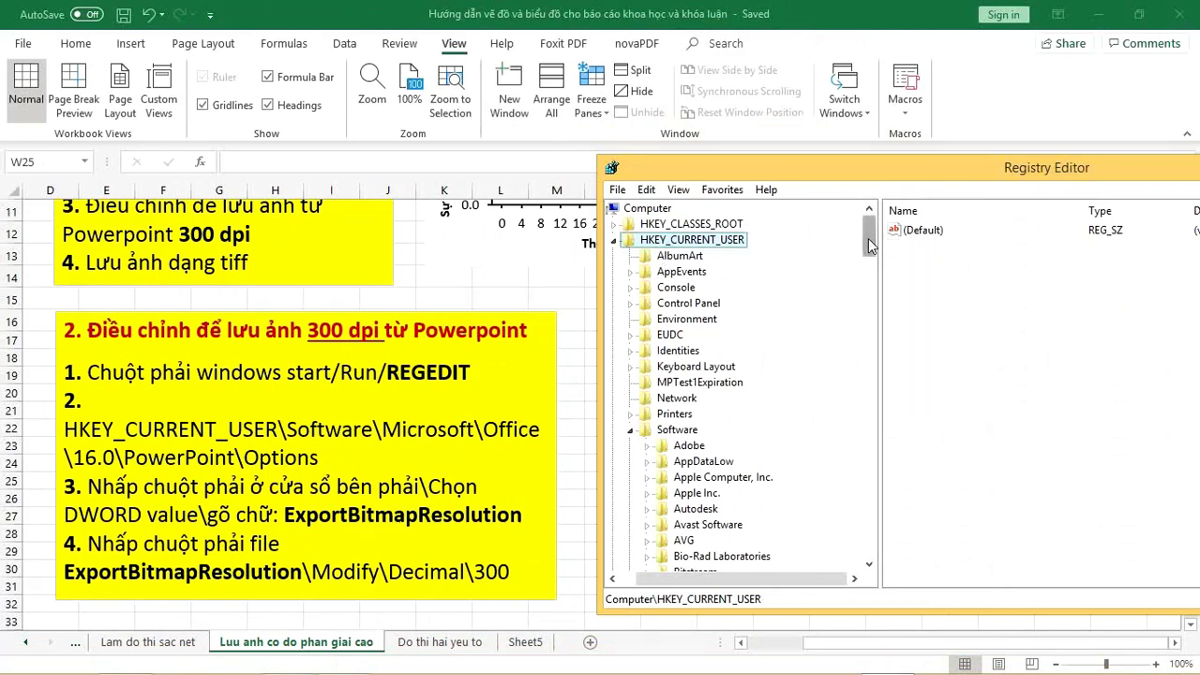
{"action": "left_click_drag", "start_coordinate": [869, 245], "coordinate": [869, 271]}
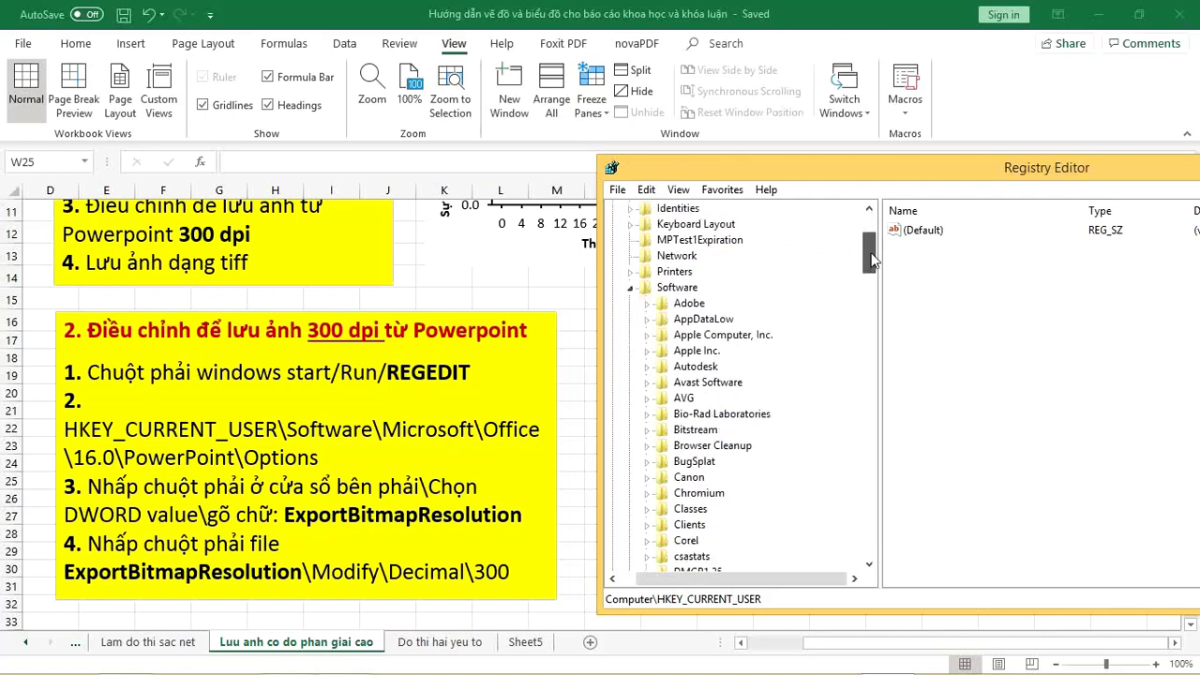
{"action": "left_click", "coordinate": [677, 225]}
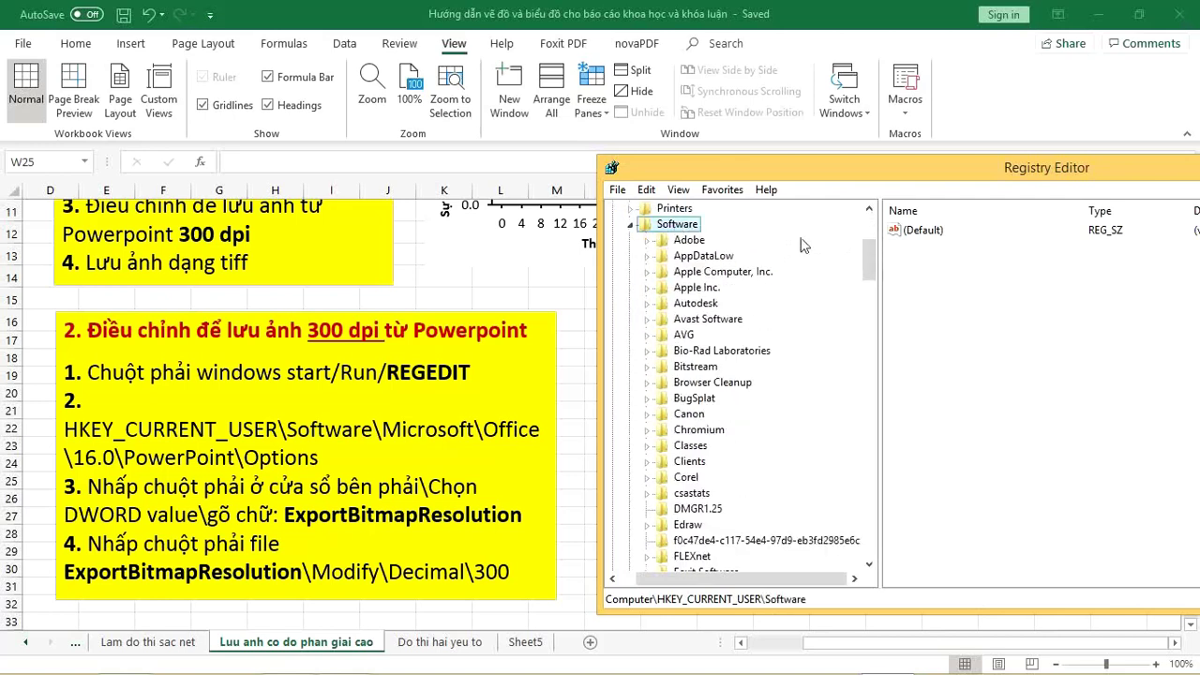
{"action": "left_click_drag", "start_coordinate": [865, 262], "coordinate": [872, 304]}
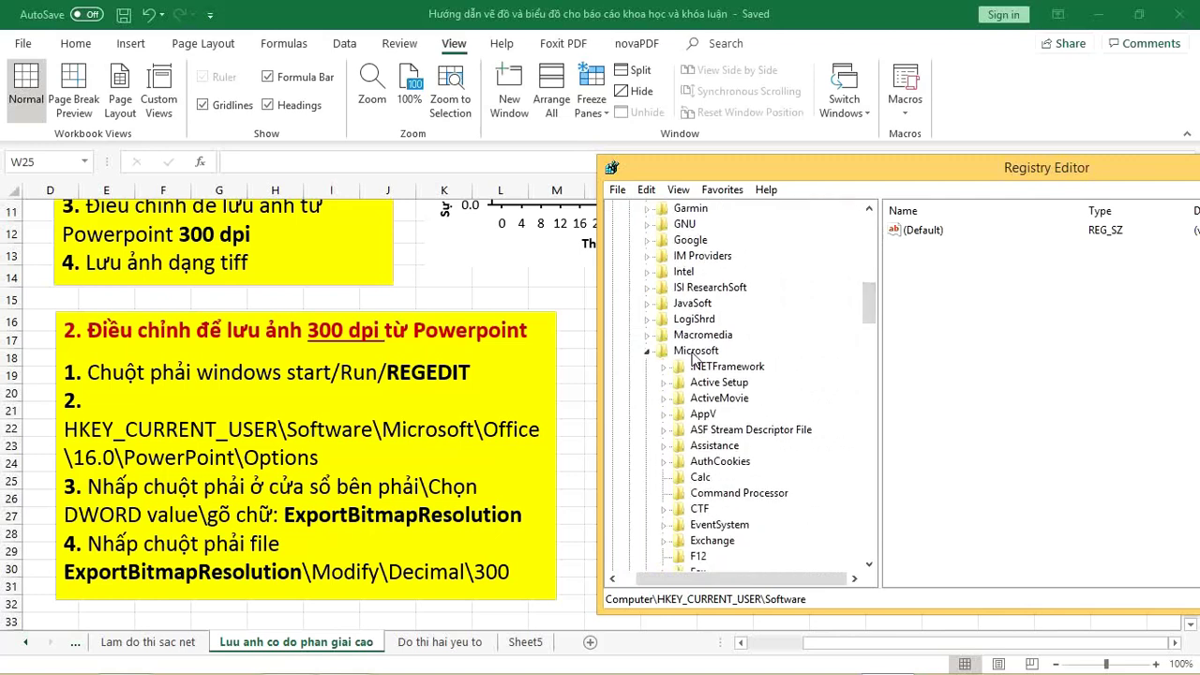
{"action": "left_click", "coordinate": [695, 352]}
{"action": "left_click_drag", "start_coordinate": [870, 309], "coordinate": [876, 384]}
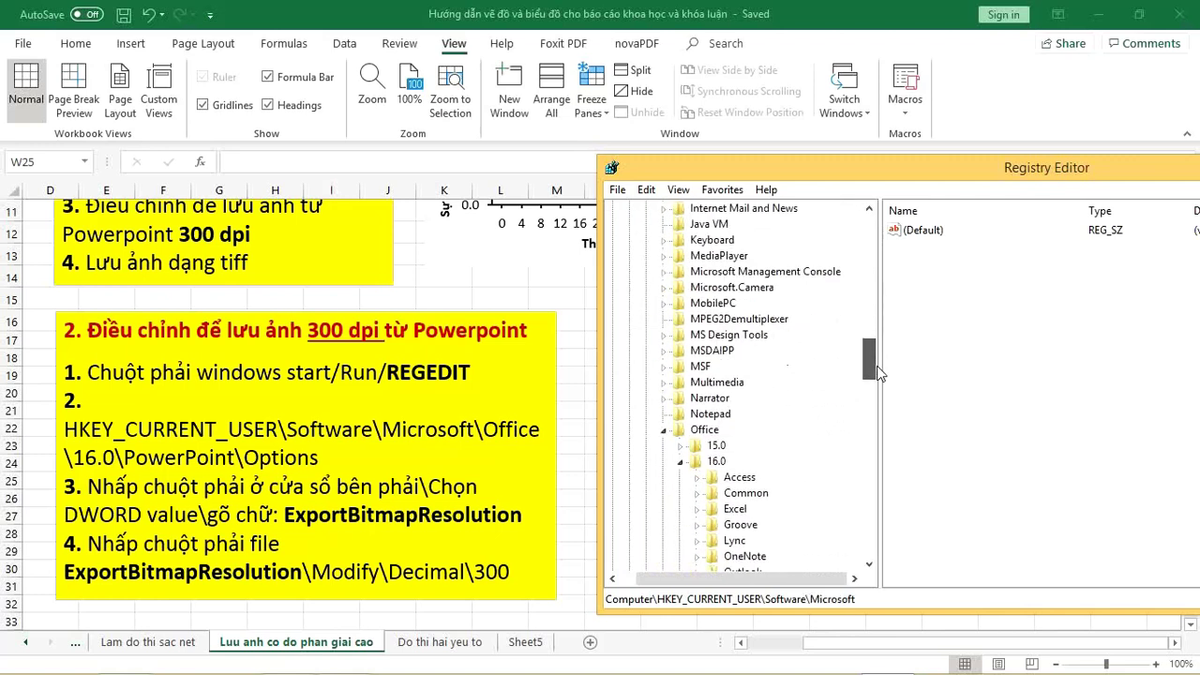
{"action": "left_click", "coordinate": [706, 289]}
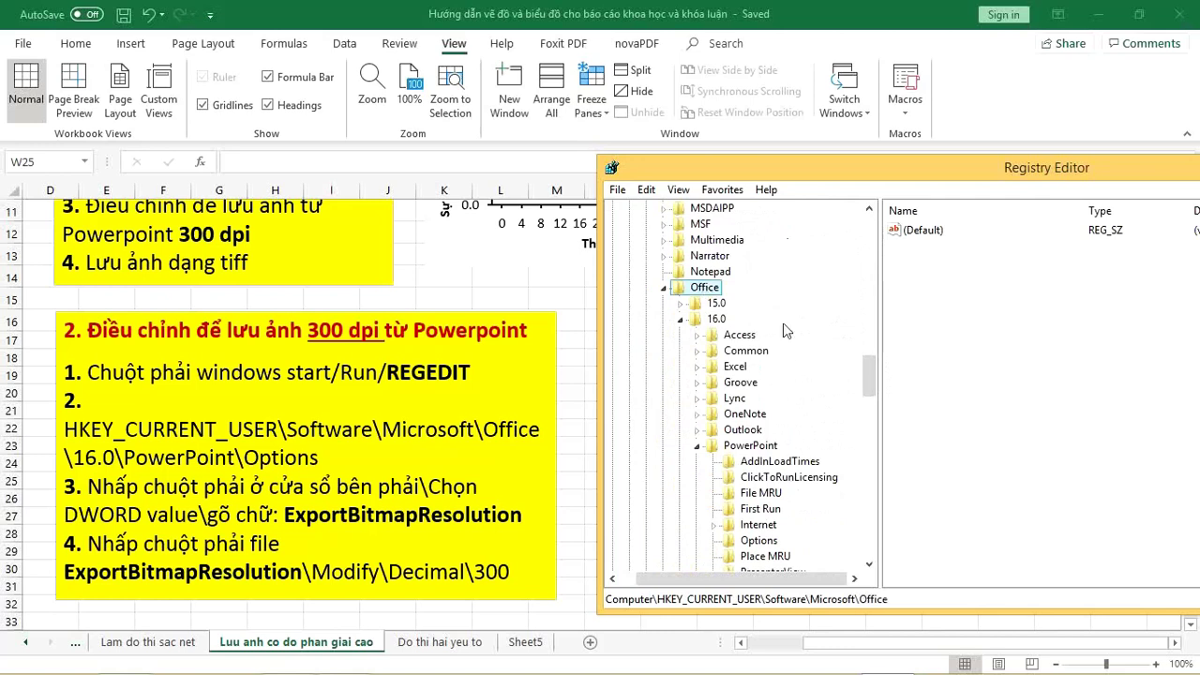
- Continue into 16.0 > PowerPoint and select the Options key to list its values
{"action": "left_click_drag", "start_coordinate": [870, 393], "coordinate": [871, 403]}
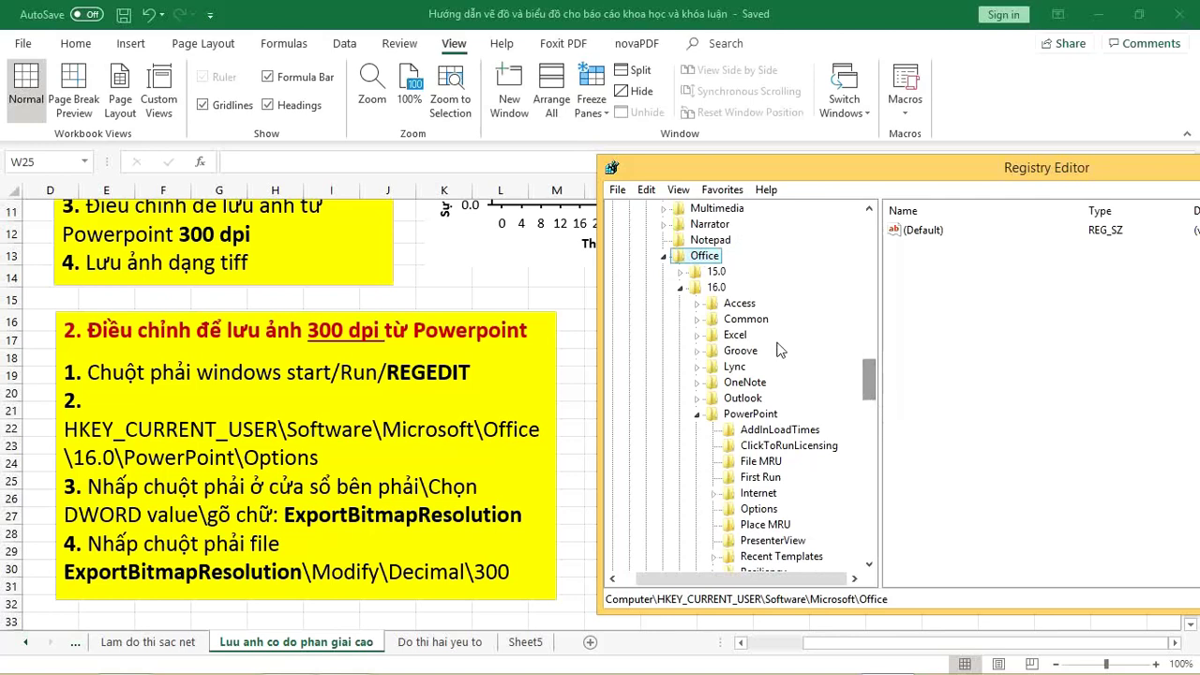
{"action": "left_click", "coordinate": [713, 288]}
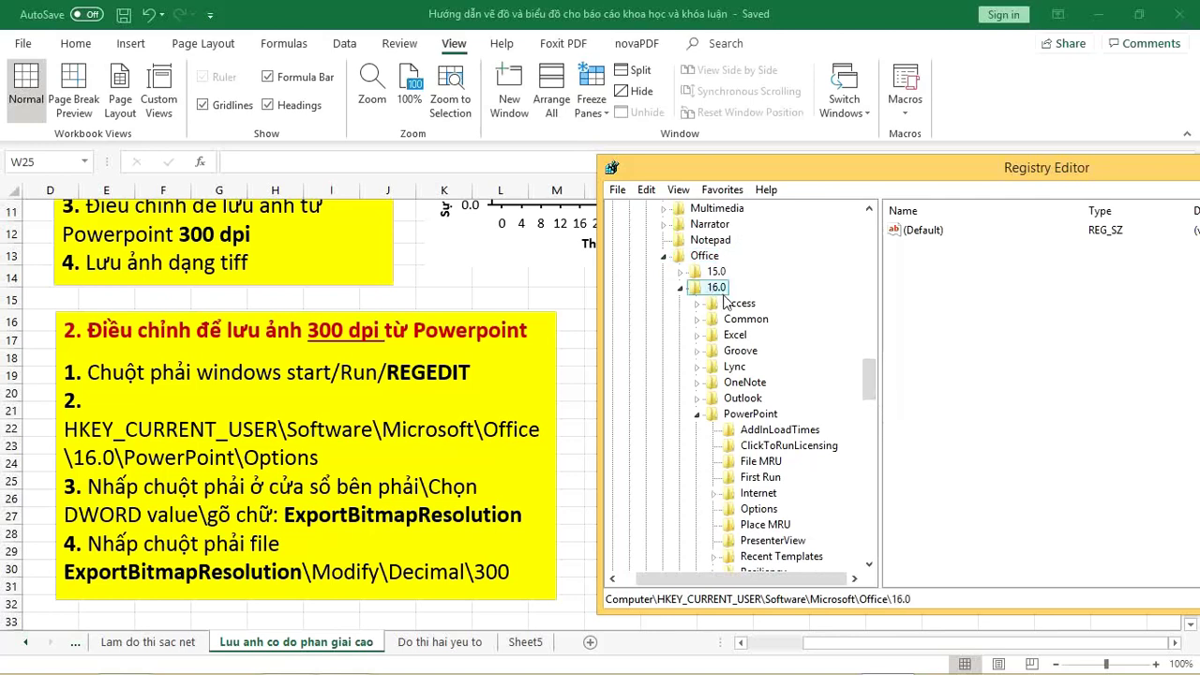
{"action": "left_click", "coordinate": [745, 413]}
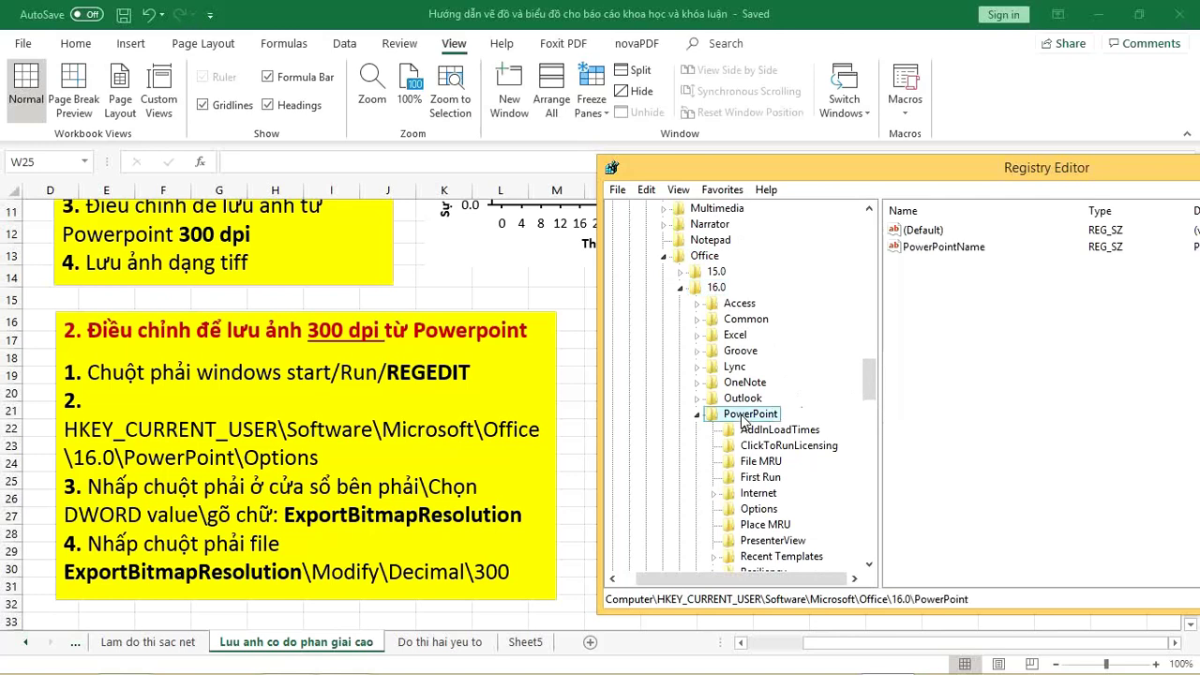
{"action": "left_click_drag", "start_coordinate": [868, 382], "coordinate": [875, 403]}
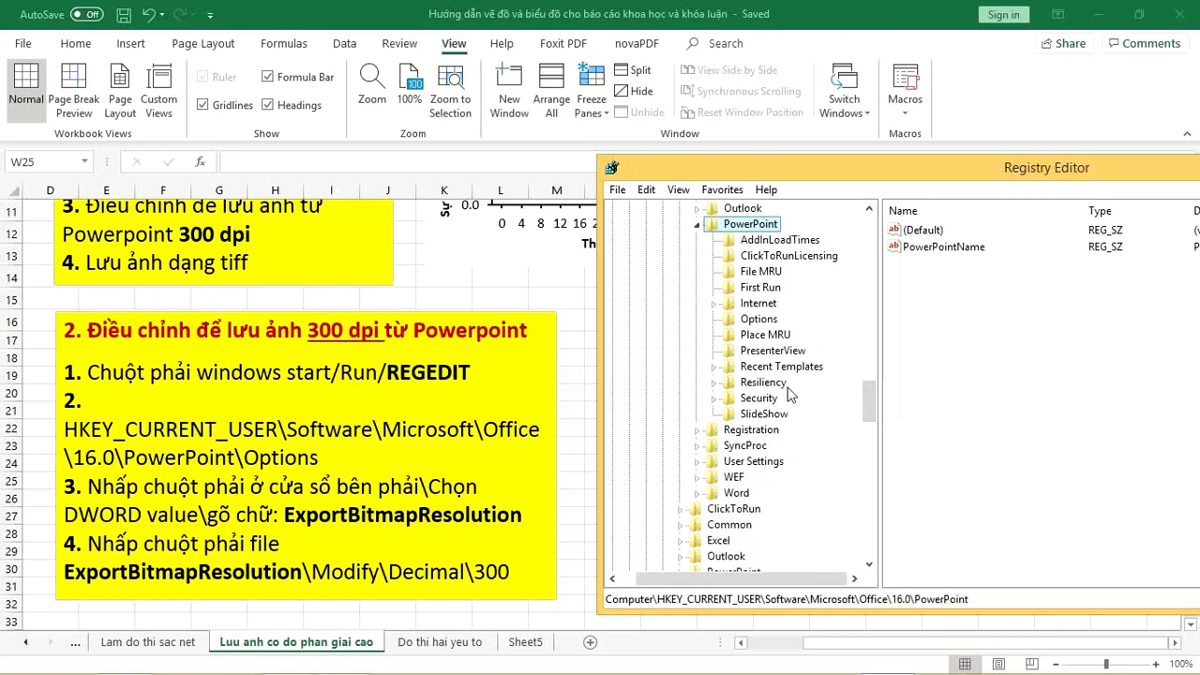
{"action": "left_click", "coordinate": [759, 320]}
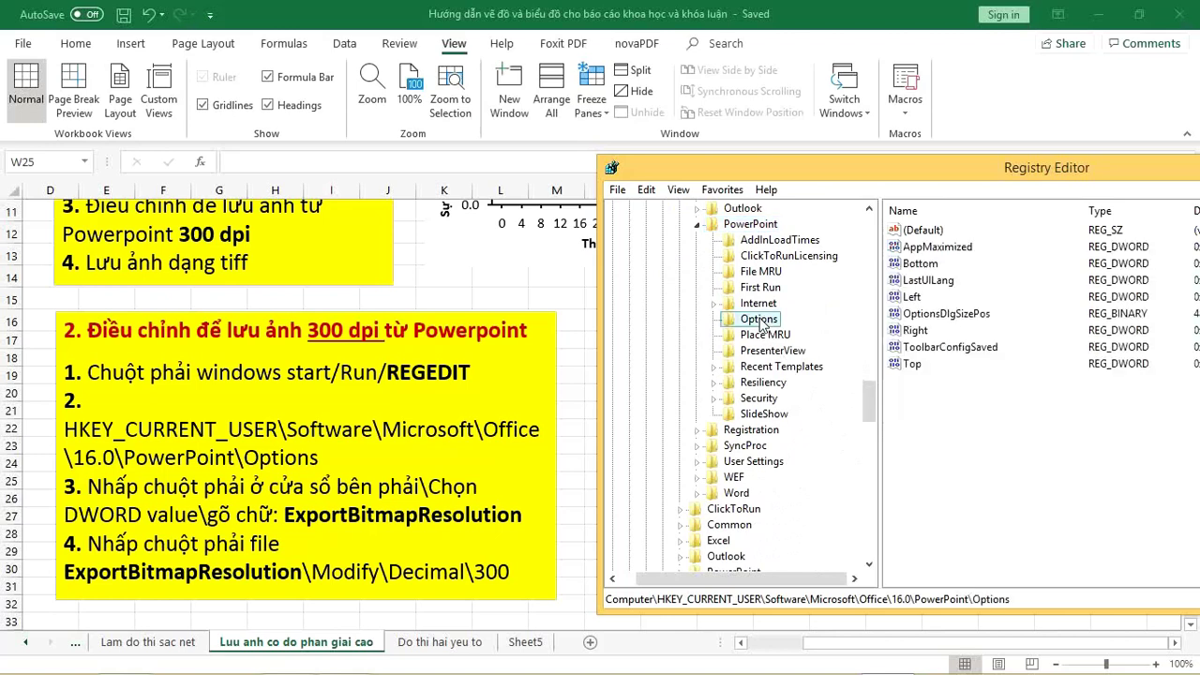
- Create a new DWORD (32-bit) value named ExportBitmapResolution in the Options key
{"action": "right_click", "coordinate": [928, 419]}
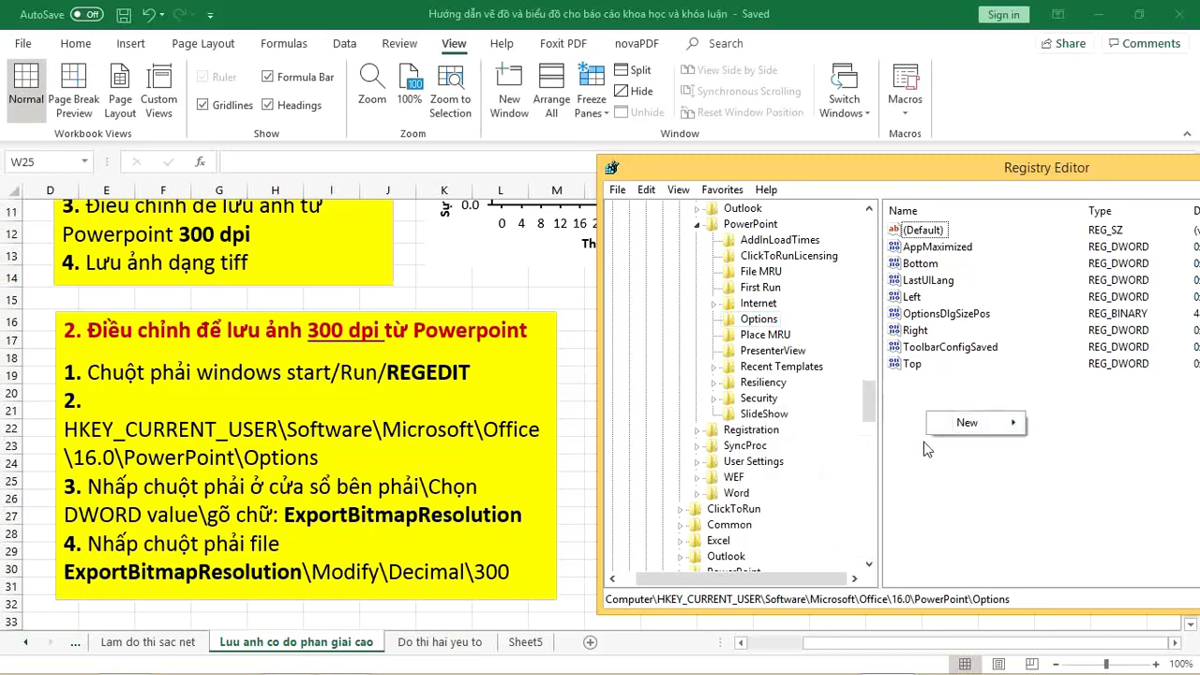
{"action": "left_click", "coordinate": [808, 487]}
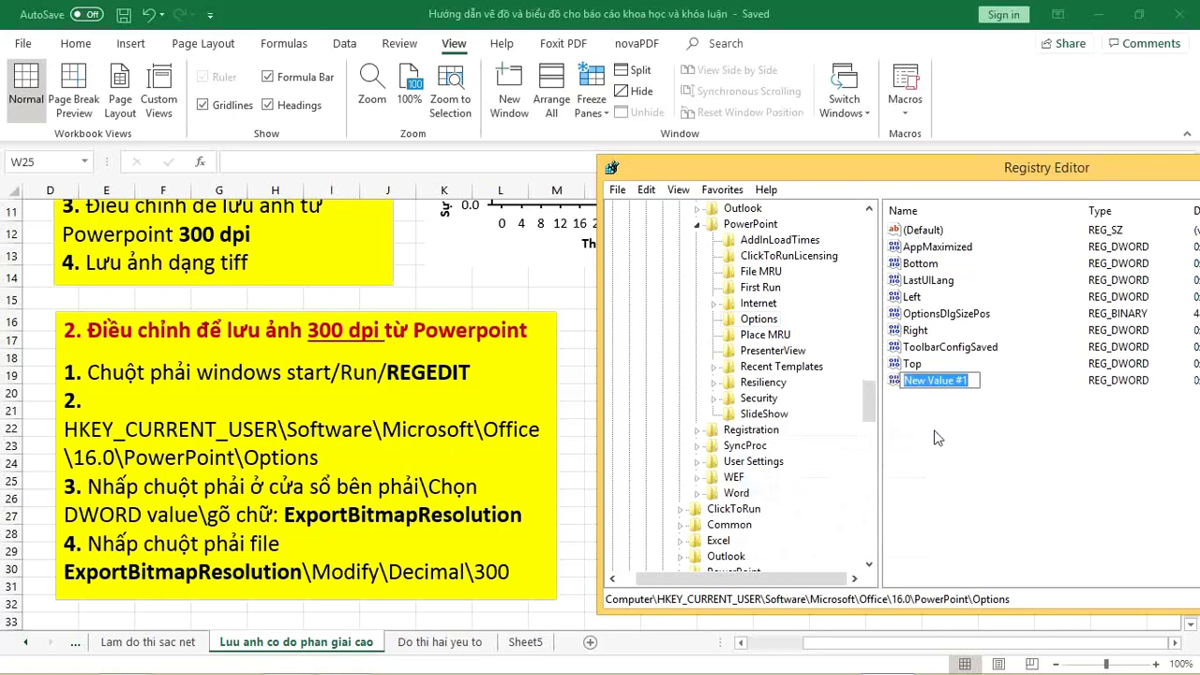
{"action": "type", "text": "E"}
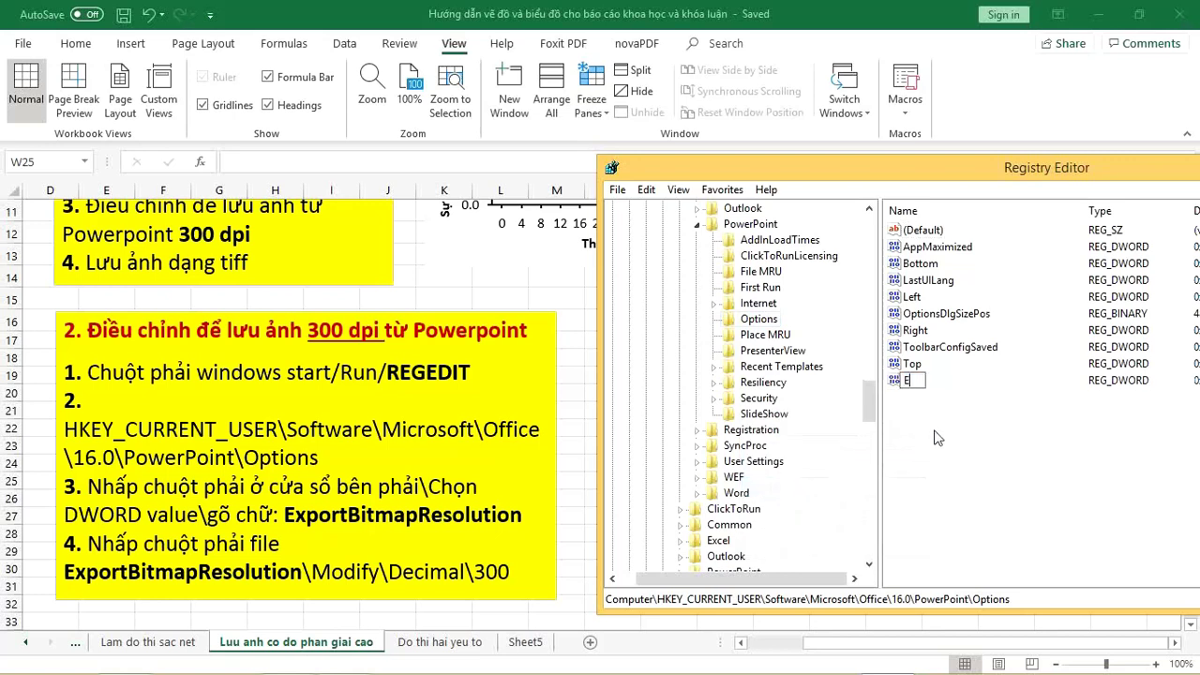
{"action": "type", "text": "xport"}
{"action": "type", "text": "bitmap"}
{"action": "key", "text": "BackSpace"}
{"action": "key", "text": "BackSpace"}
{"action": "key", "text": "BackSpace"}
{"action": "key", "text": "BackSpace"}
{"action": "key", "text": "BackSpace"}
{"action": "key", "text": "BackSpace"}
{"action": "type", "text": "Bitmap"}
{"action": "type", "text": "Resolution"}
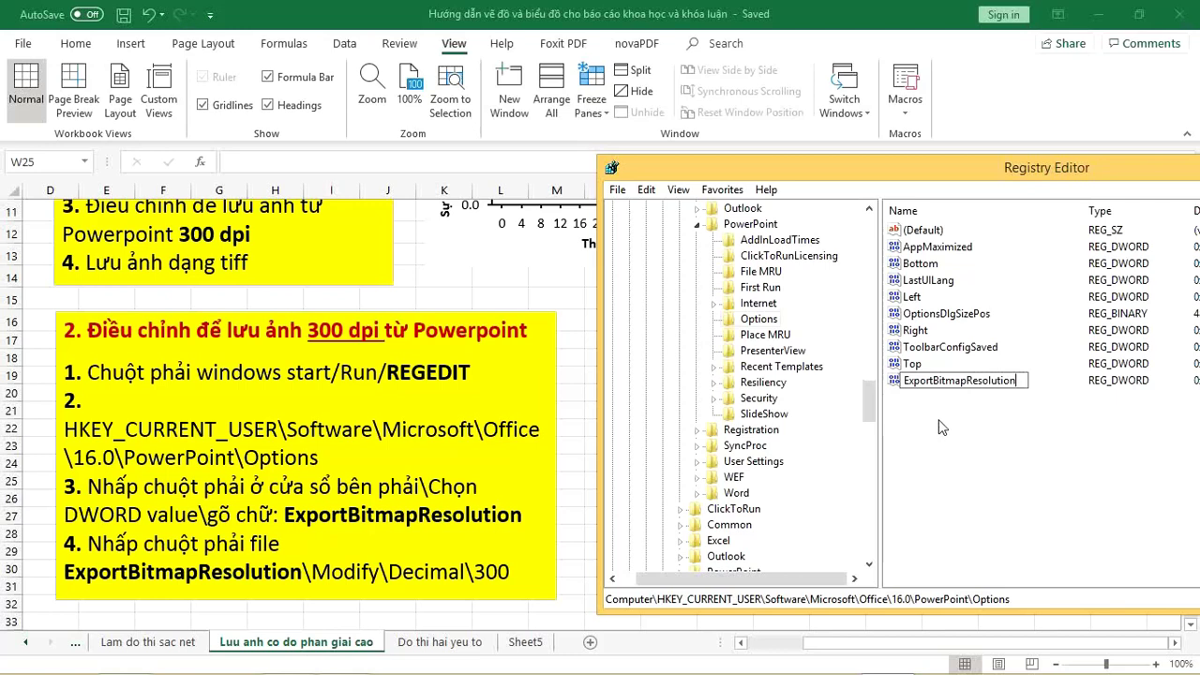
{"action": "key", "text": "Return"}
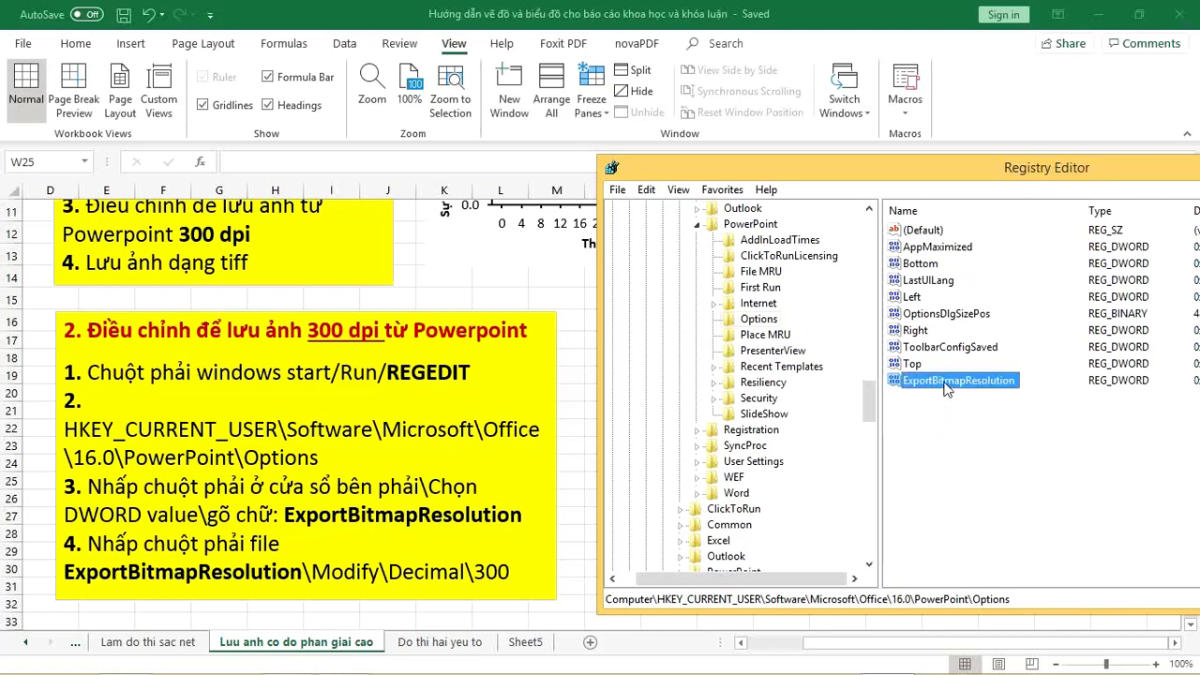
- Set ExportBitmapResolution's value data to 300 in Decimal
{"action": "right_click", "coordinate": [946, 388]}
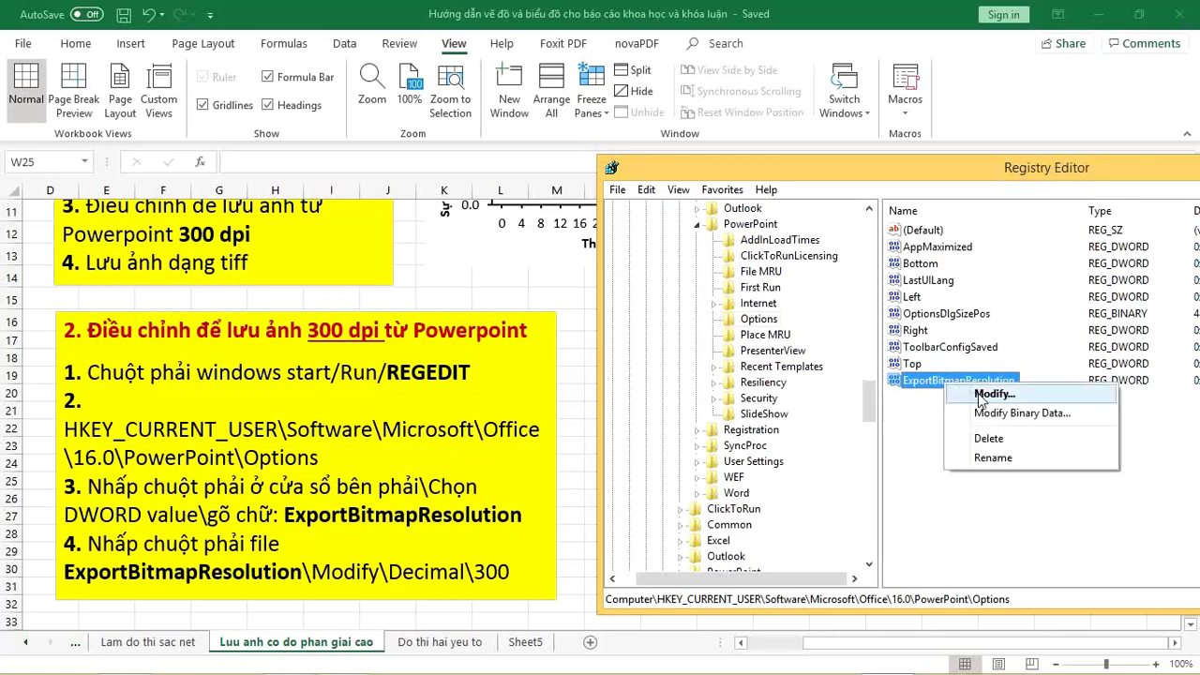
{"action": "left_click", "coordinate": [982, 396]}
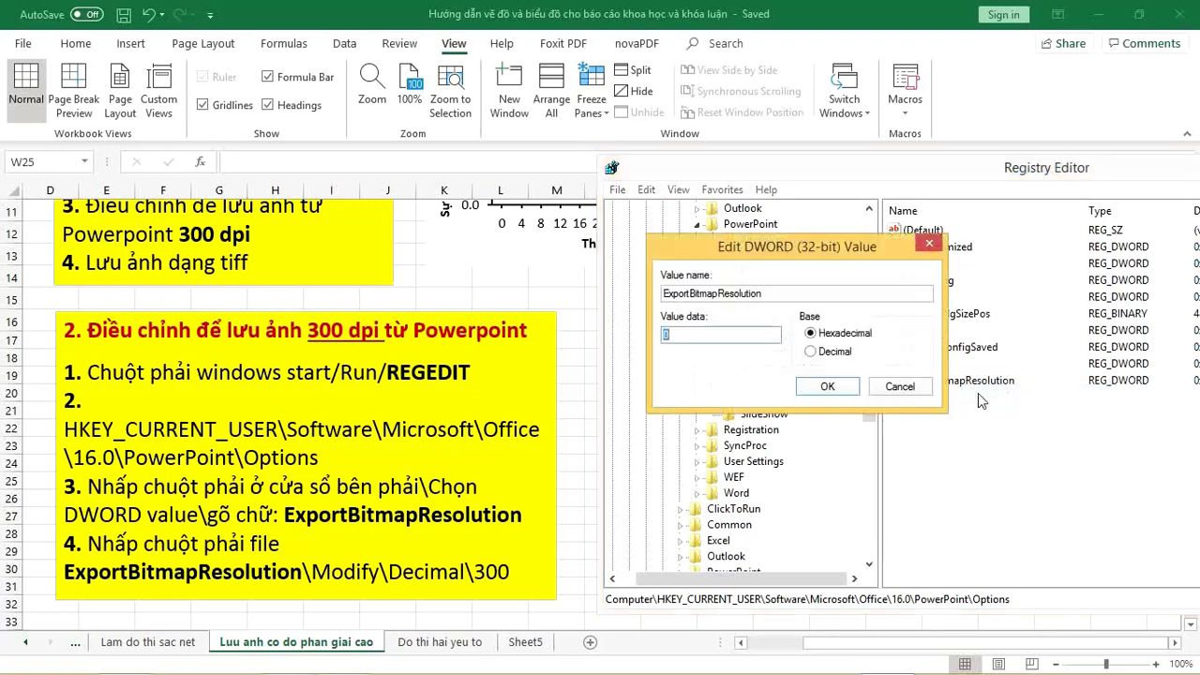
{"action": "left_click", "coordinate": [812, 353]}
{"action": "left_click", "coordinate": [839, 391]}
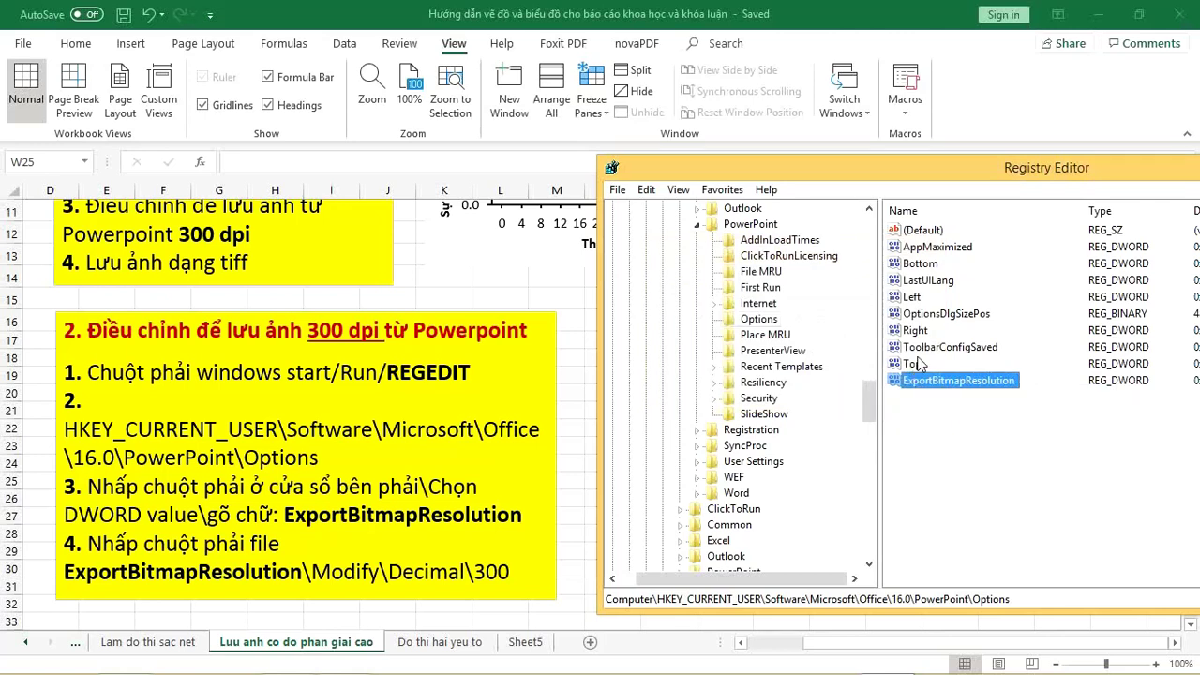
- Shift the Registry Editor window to check the stored value, then close it
{"action": "left_click_drag", "start_coordinate": [1048, 190], "coordinate": [854, 204]}
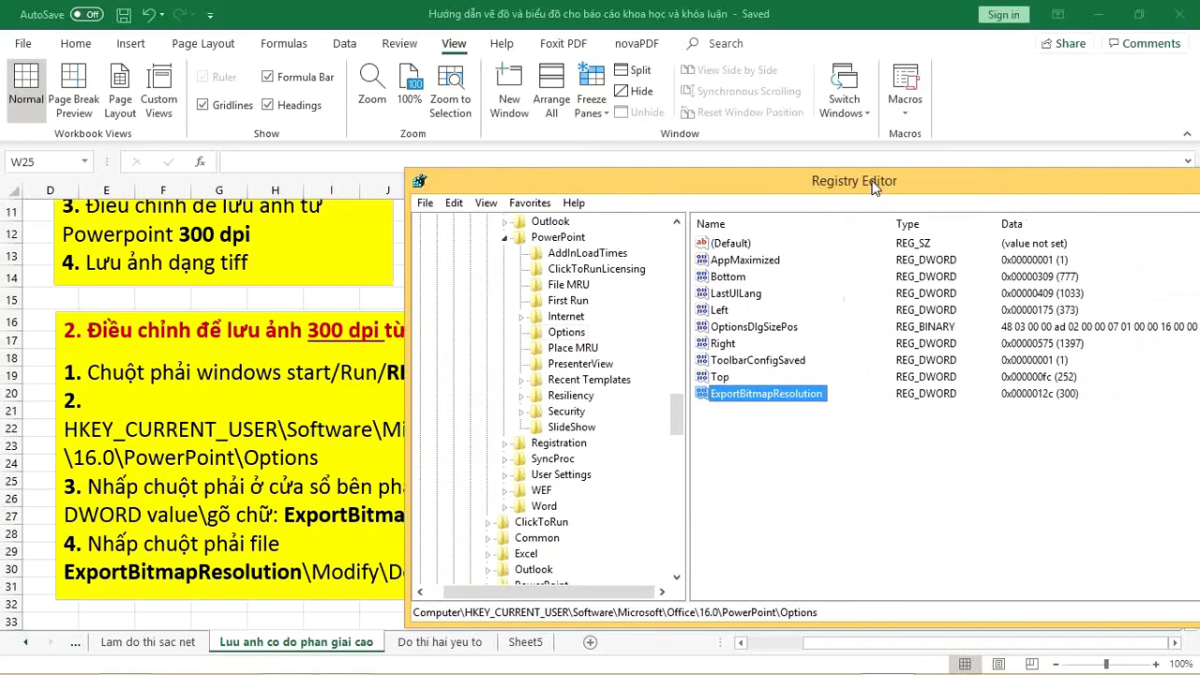
{"action": "left_click_drag", "start_coordinate": [1142, 195], "coordinate": [989, 209]}
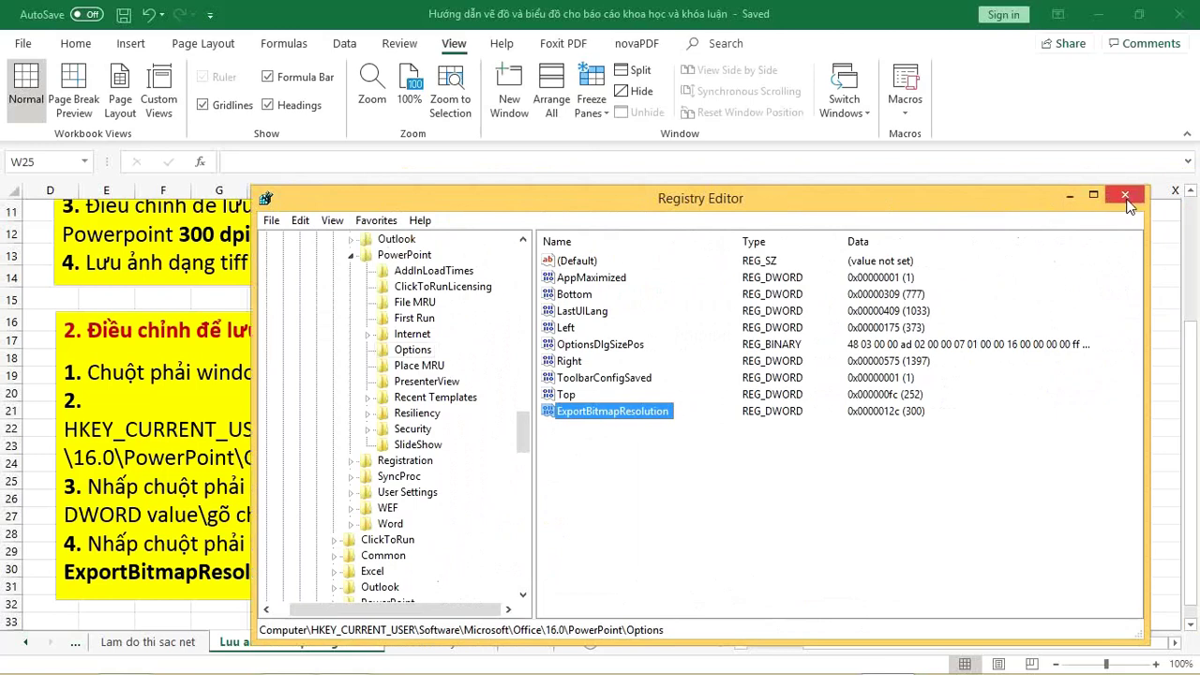
{"action": "left_click", "coordinate": [1133, 193]}
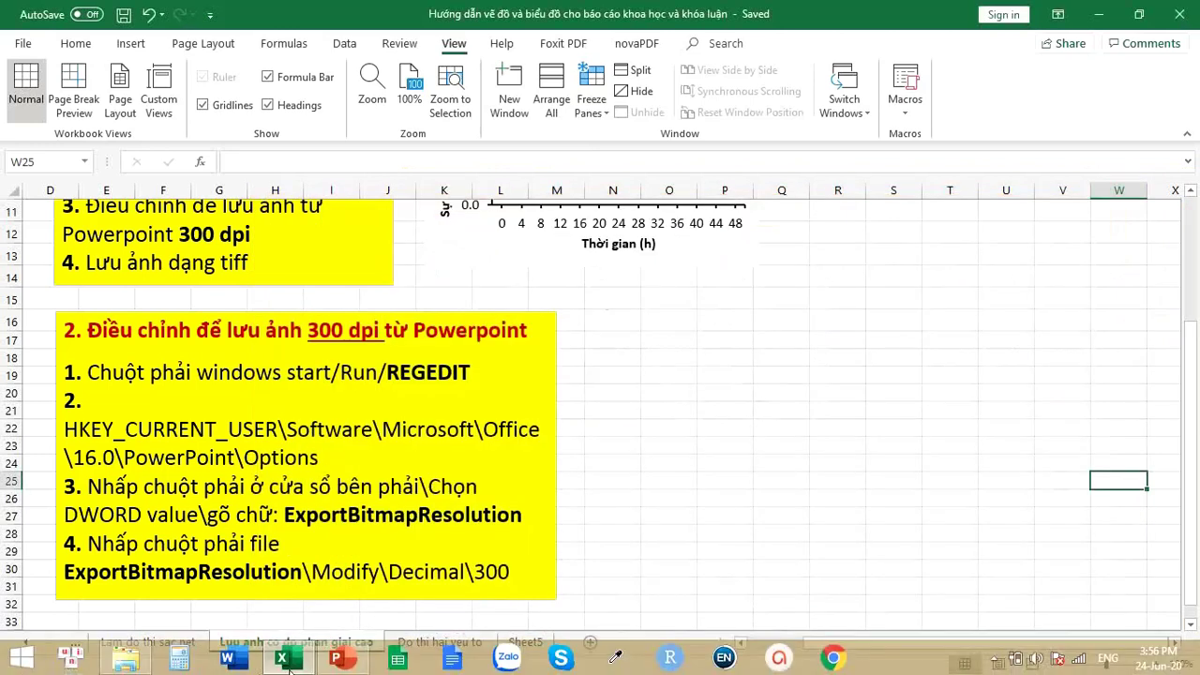
{"action": "mouse_move", "coordinate": [336, 659]}
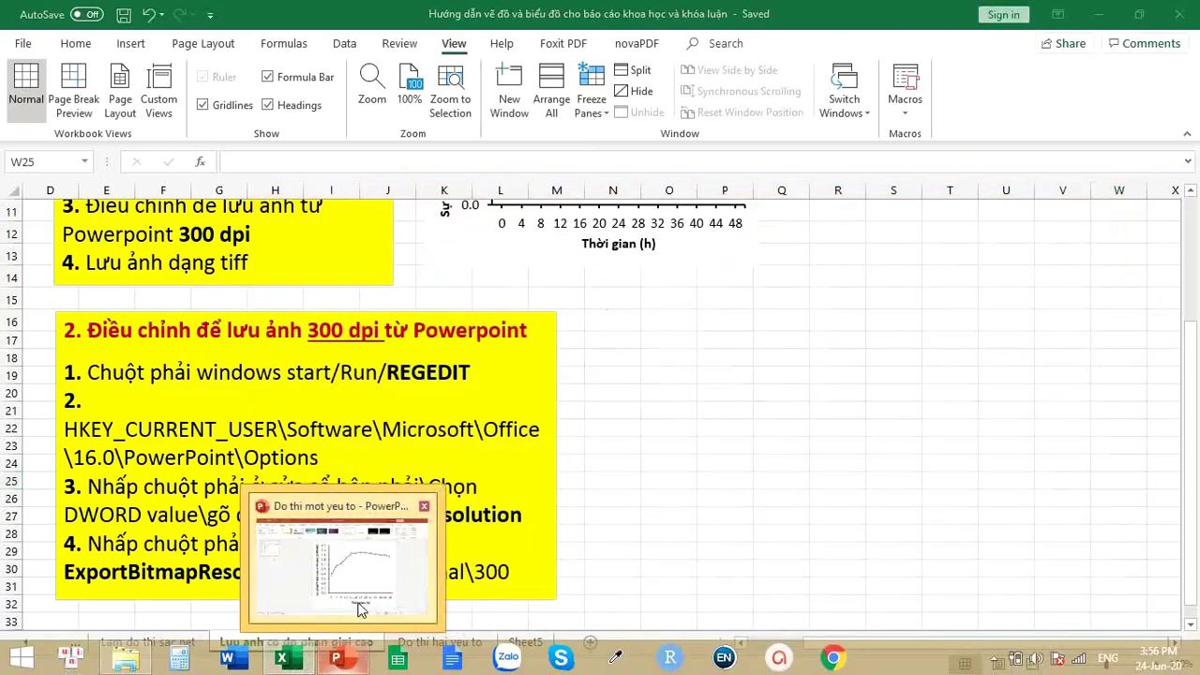
- Save only the current chart slide as TIFF 'Do thi mot yeu to.tif', replacing the existing file
{"action": "left_click", "coordinate": [351, 602]}
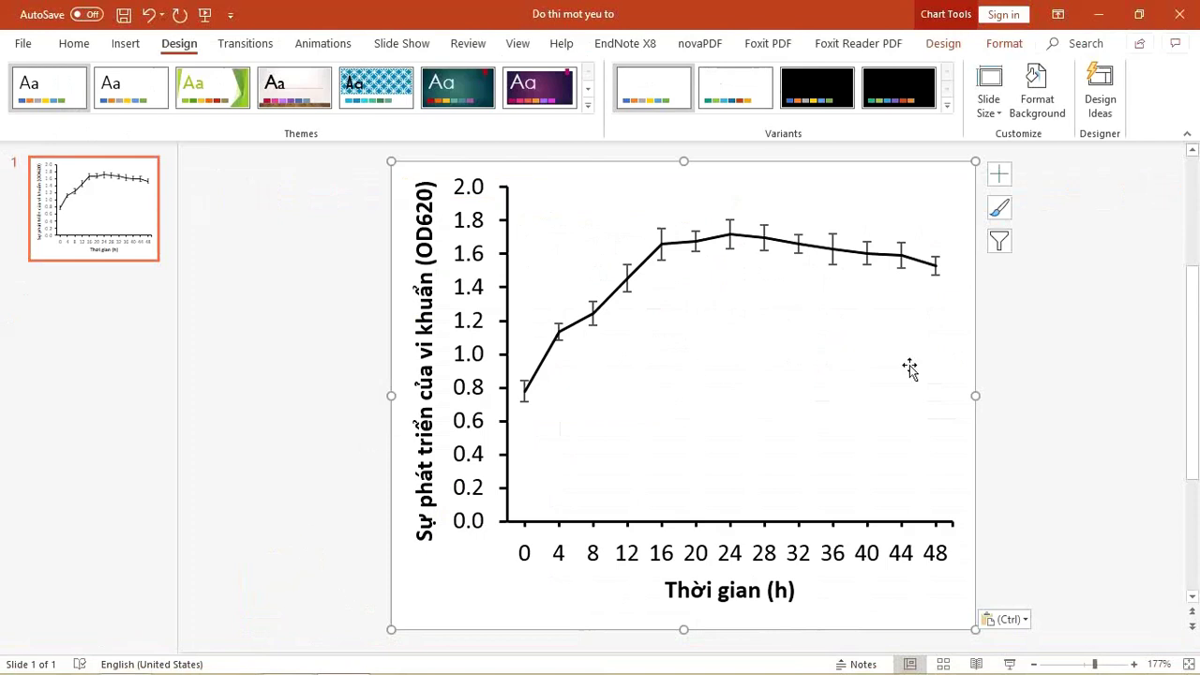
{"action": "left_click", "coordinate": [23, 43]}
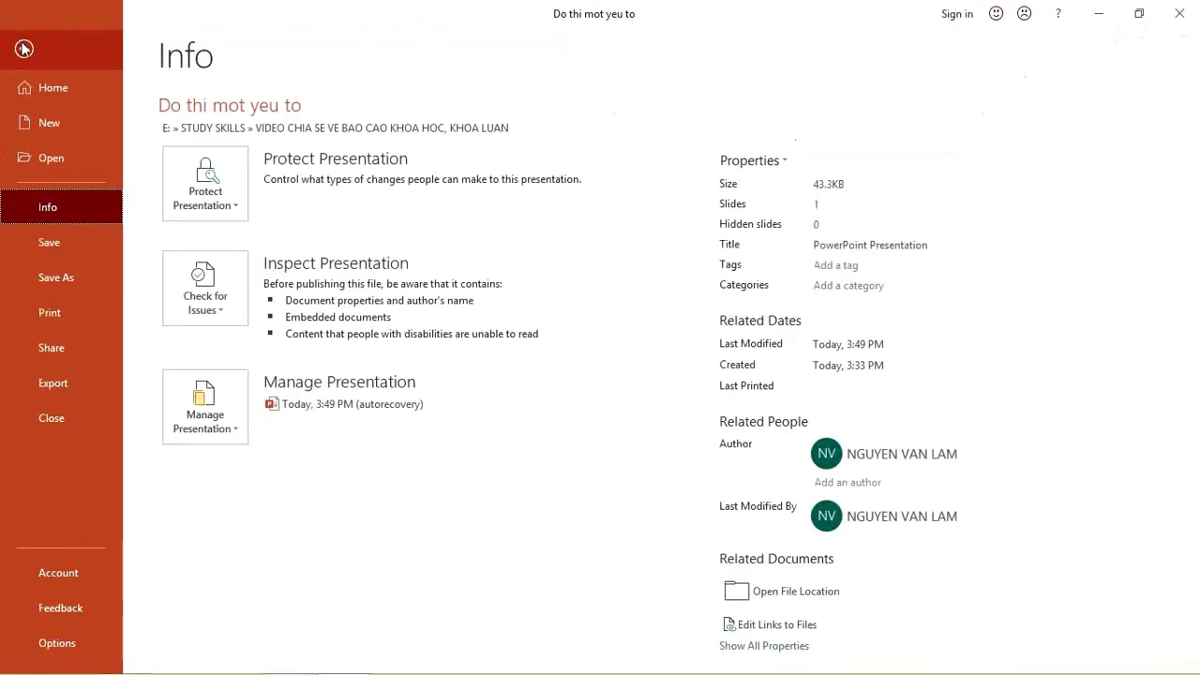
{"action": "left_click", "coordinate": [60, 277]}
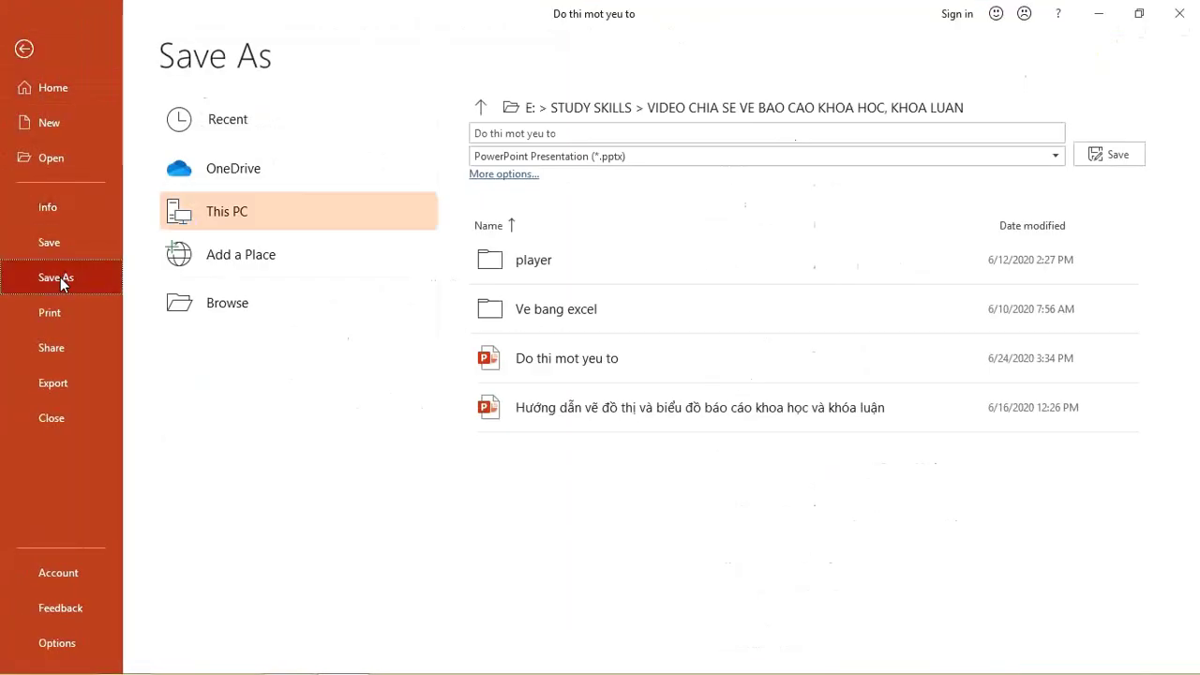
{"action": "left_click", "coordinate": [234, 314]}
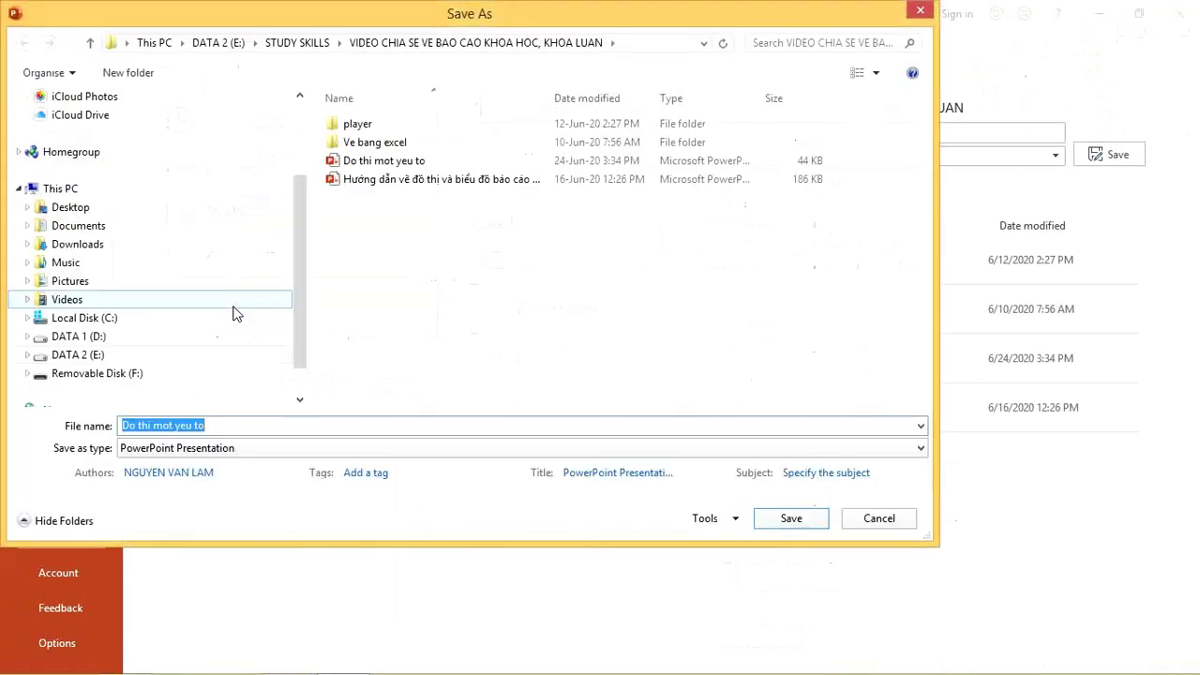
{"action": "left_click", "coordinate": [919, 450]}
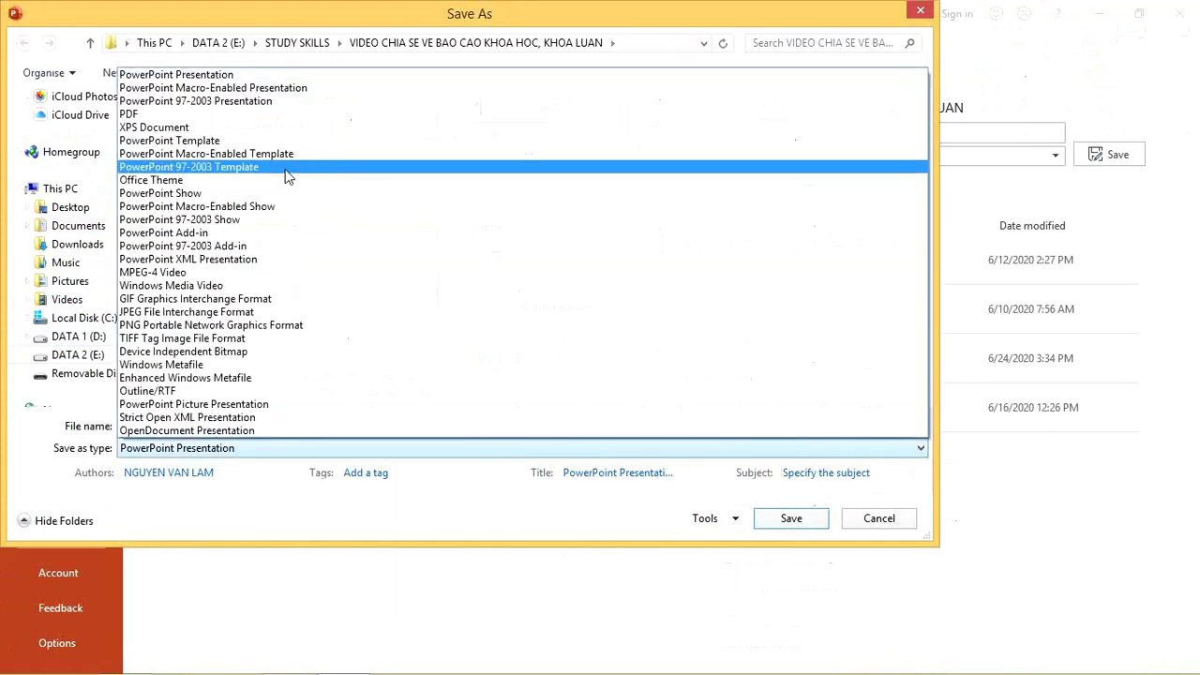
{"action": "left_click", "coordinate": [205, 338]}
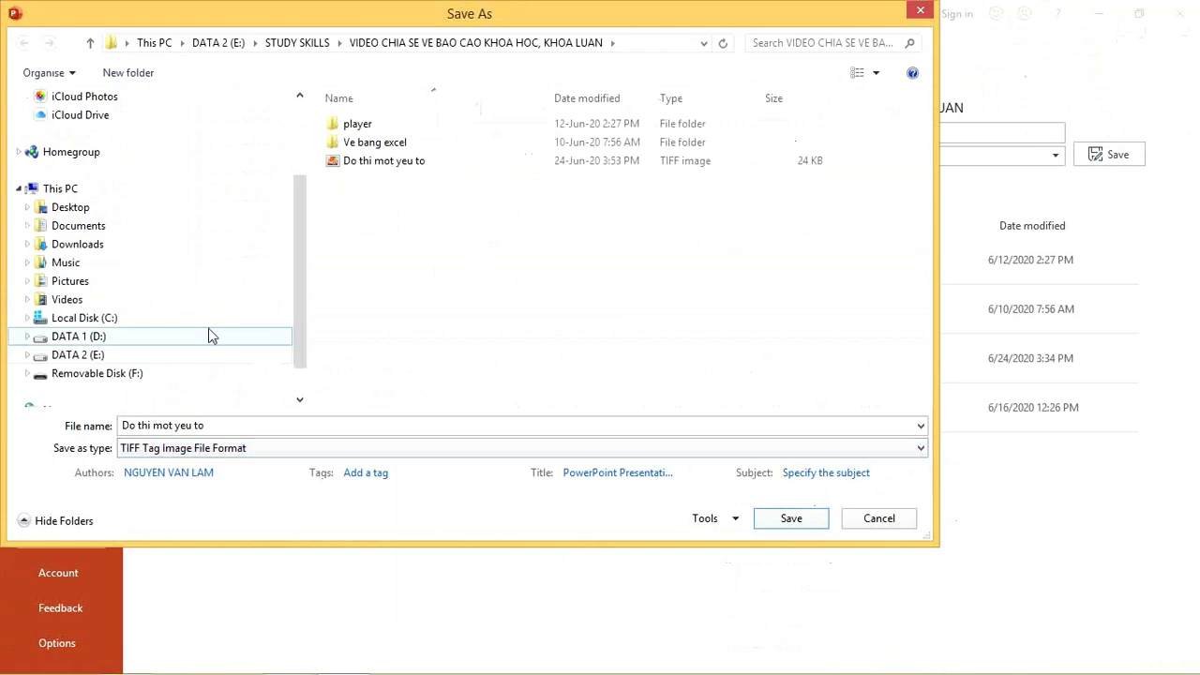
{"action": "left_click", "coordinate": [783, 525]}
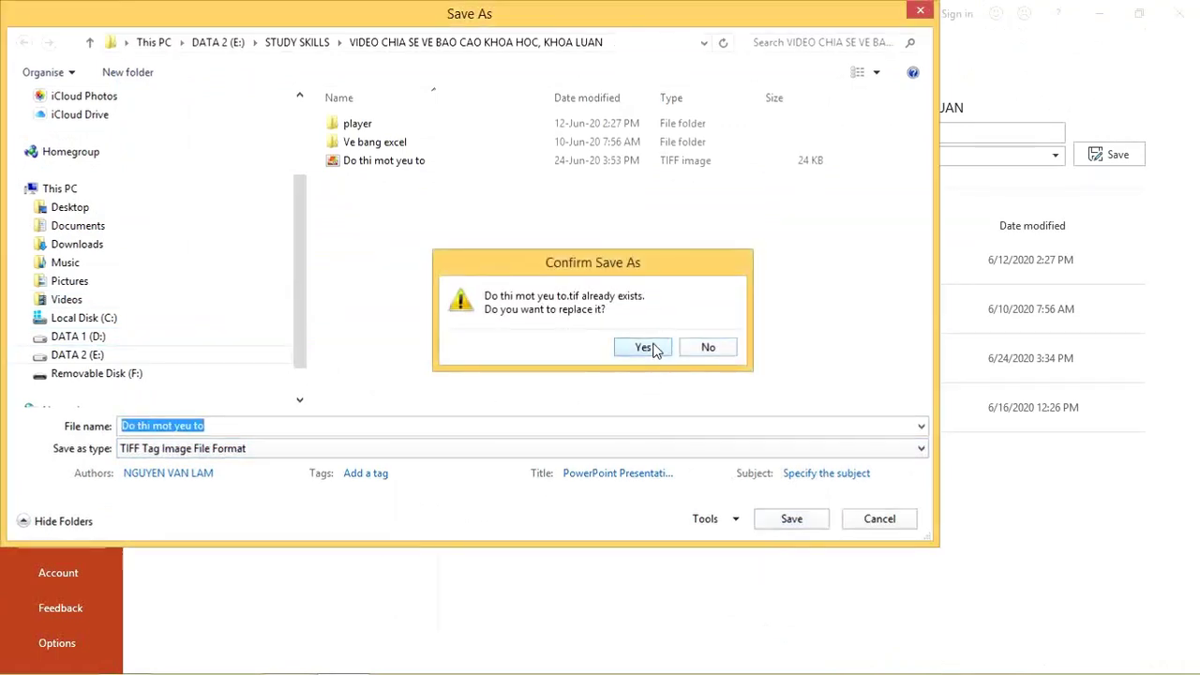
{"action": "left_click", "coordinate": [656, 349]}
{"action": "left_click", "coordinate": [627, 399]}
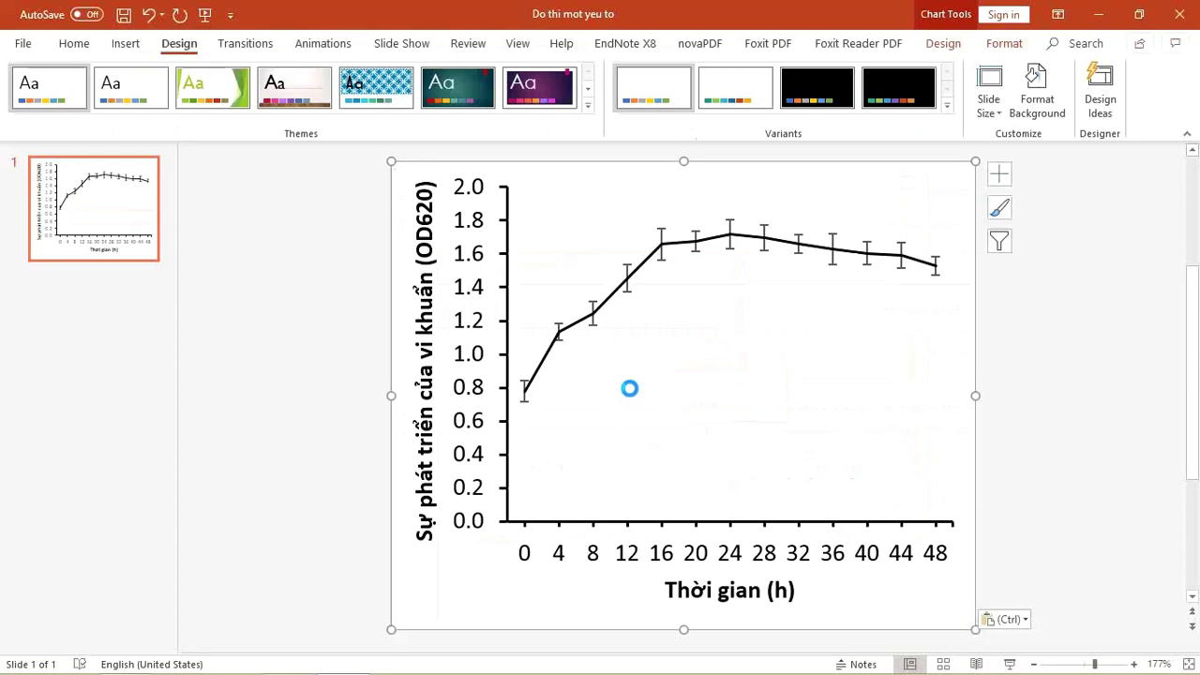
{"action": "mouse_move", "coordinate": [264, 661]}
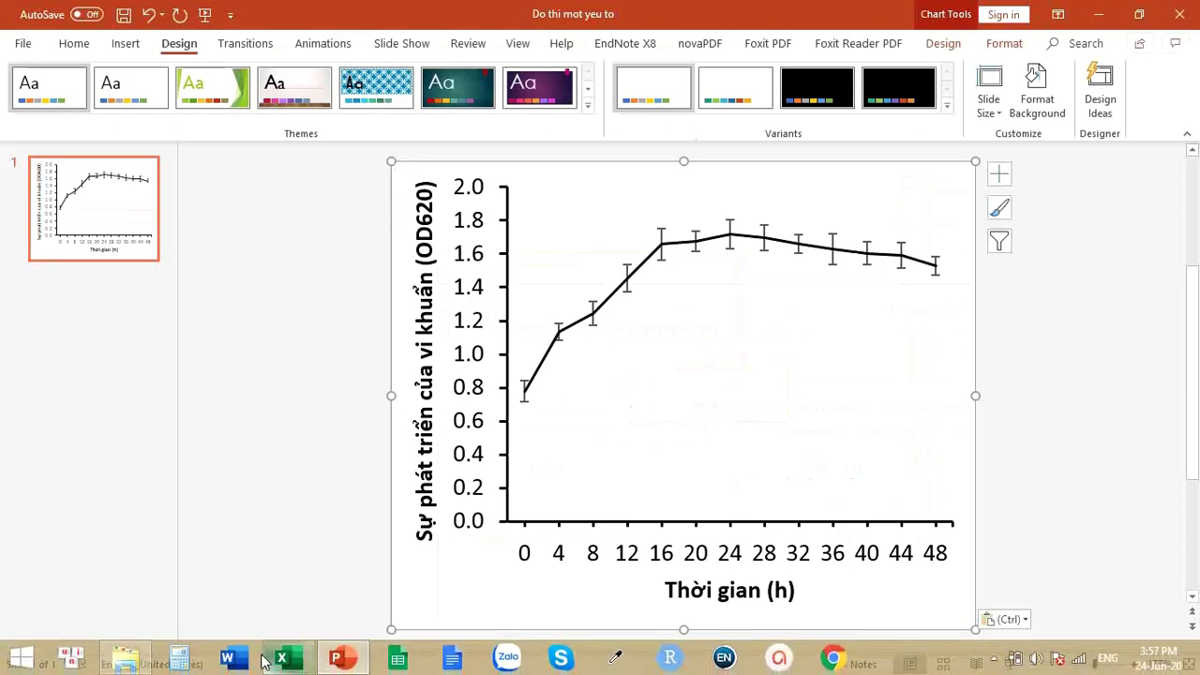
- Preview the exported Do thi mot yeu to TIFF image, then close the viewer
{"action": "left_click", "coordinate": [139, 664]}
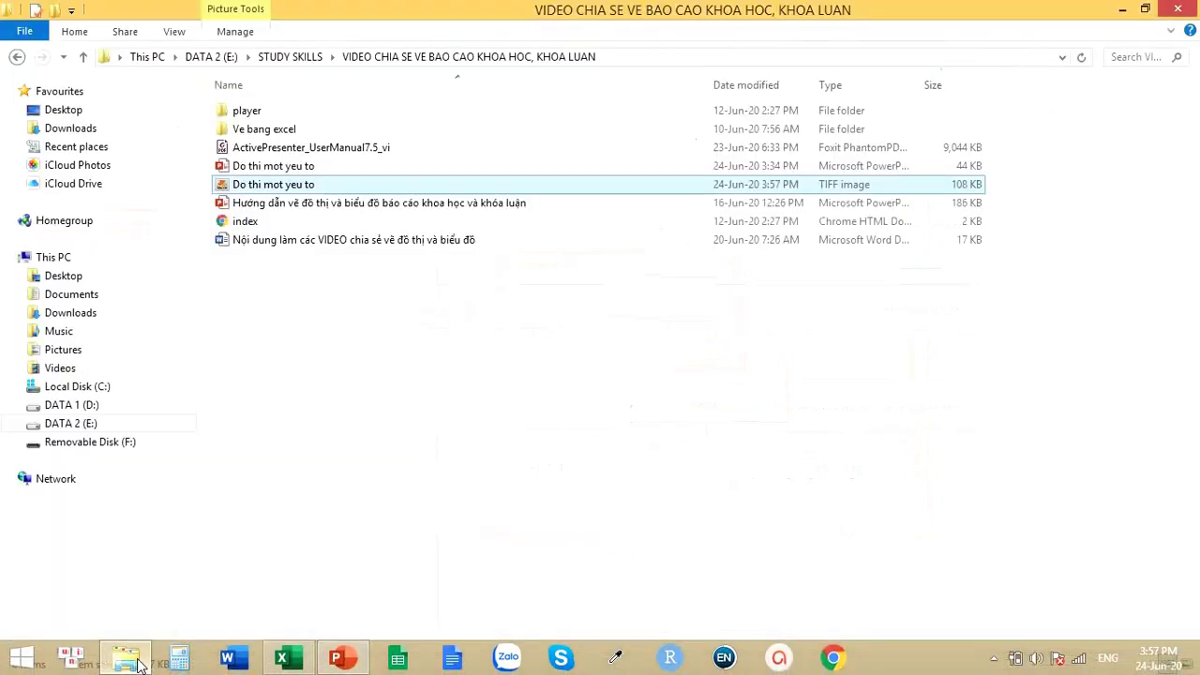
{"action": "double_click", "coordinate": [307, 185]}
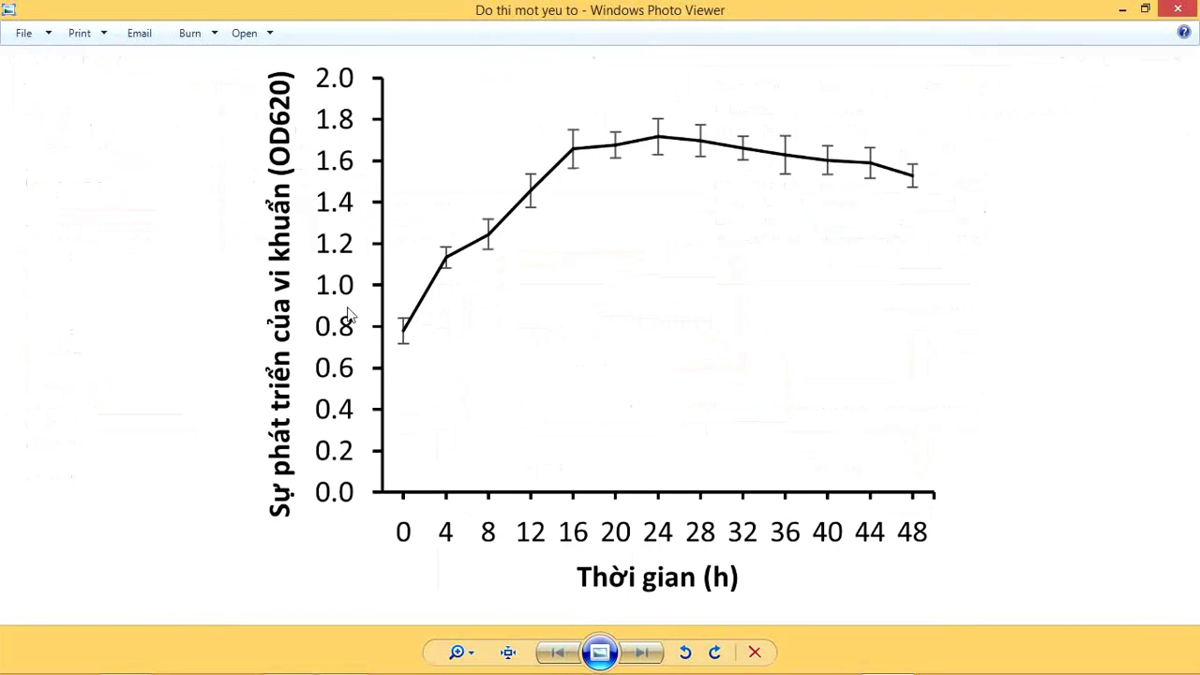
{"action": "left_click", "coordinate": [1188, 11]}
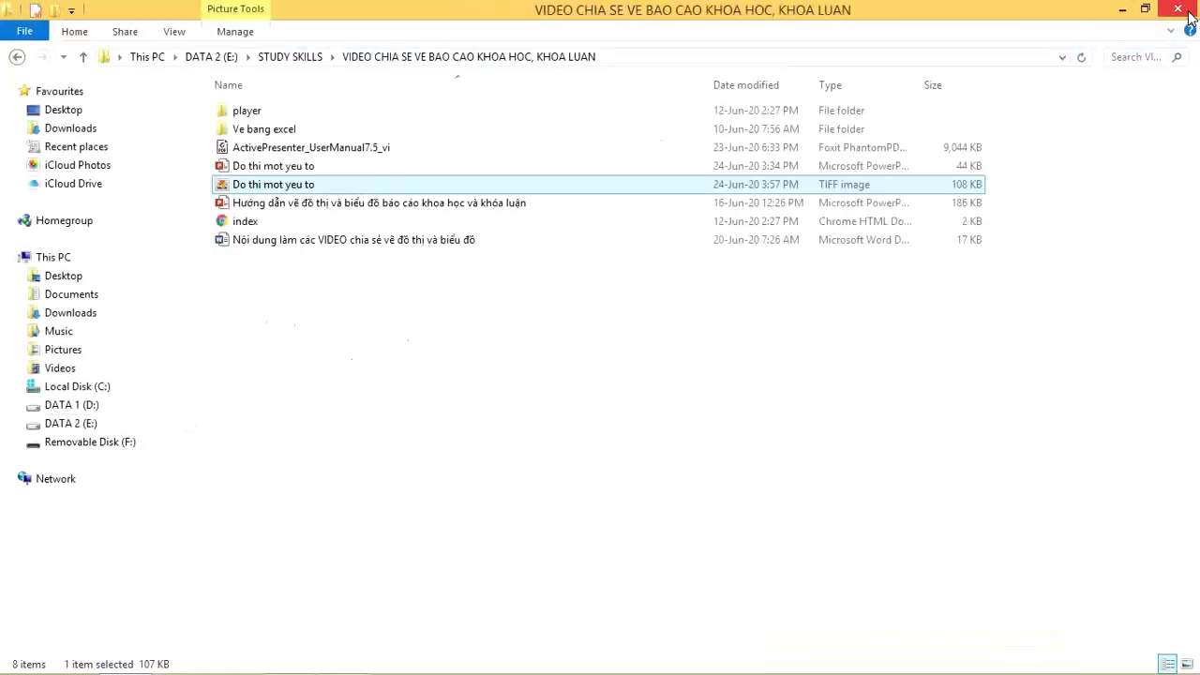
- Confirm in the TIFF's Details properties that it is 1181 × 945 pixels at 300 dpi
{"action": "right_click", "coordinate": [289, 187]}
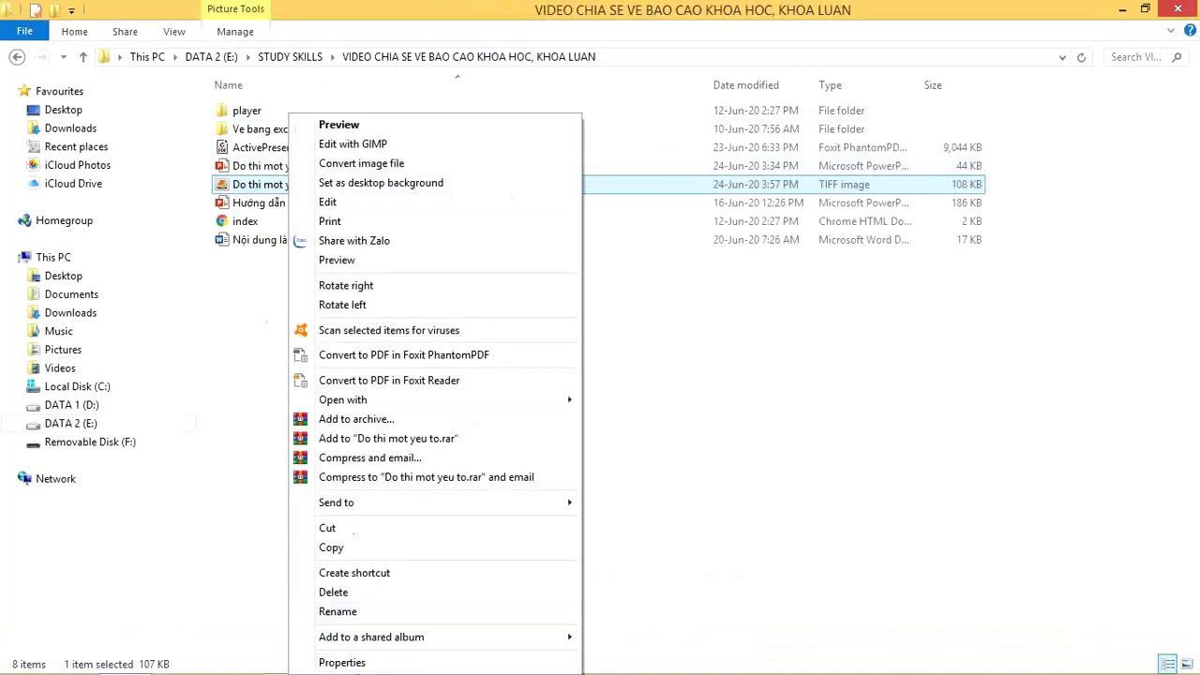
{"action": "left_click", "coordinate": [362, 664]}
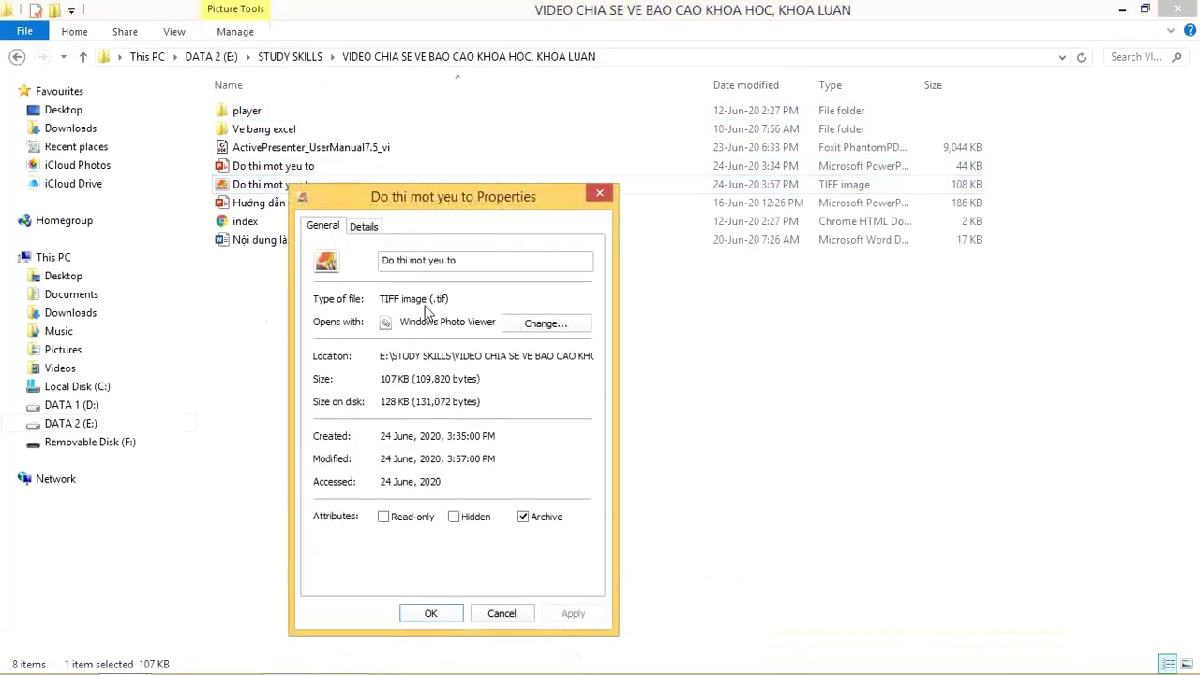
{"action": "left_click", "coordinate": [359, 230]}
{"action": "left_click_drag", "start_coordinate": [584, 324], "coordinate": [577, 357]}
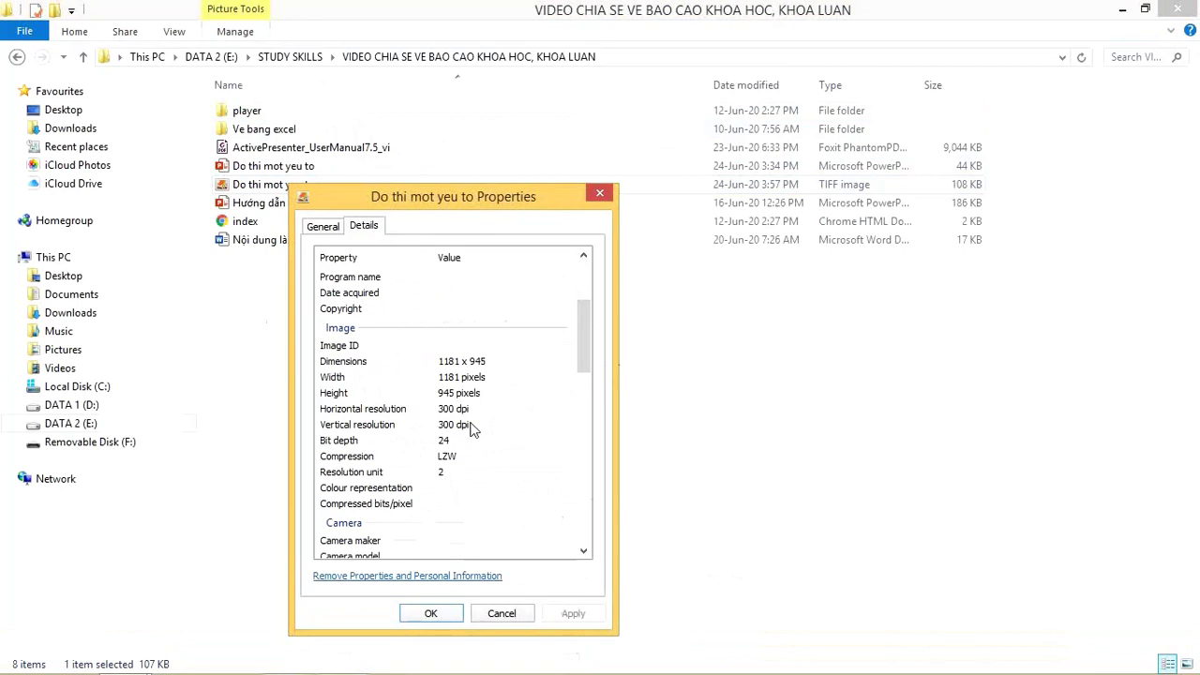
{"action": "left_click", "coordinate": [602, 195]}
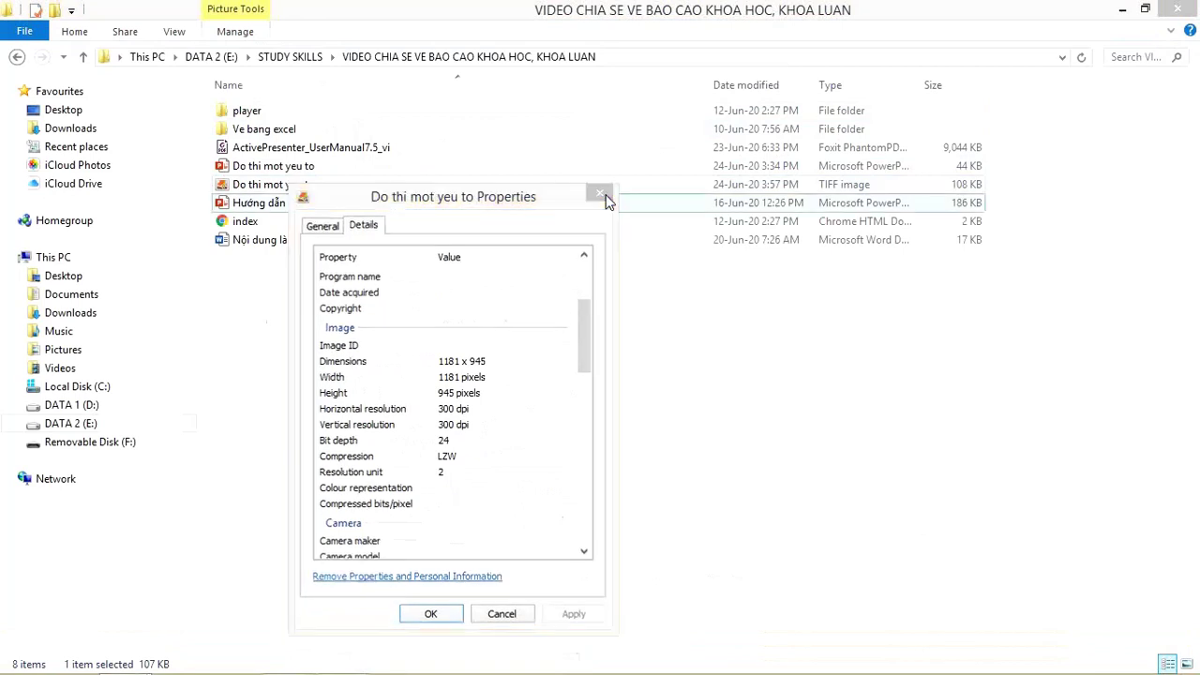
{"action": "left_click", "coordinate": [1122, 13]}
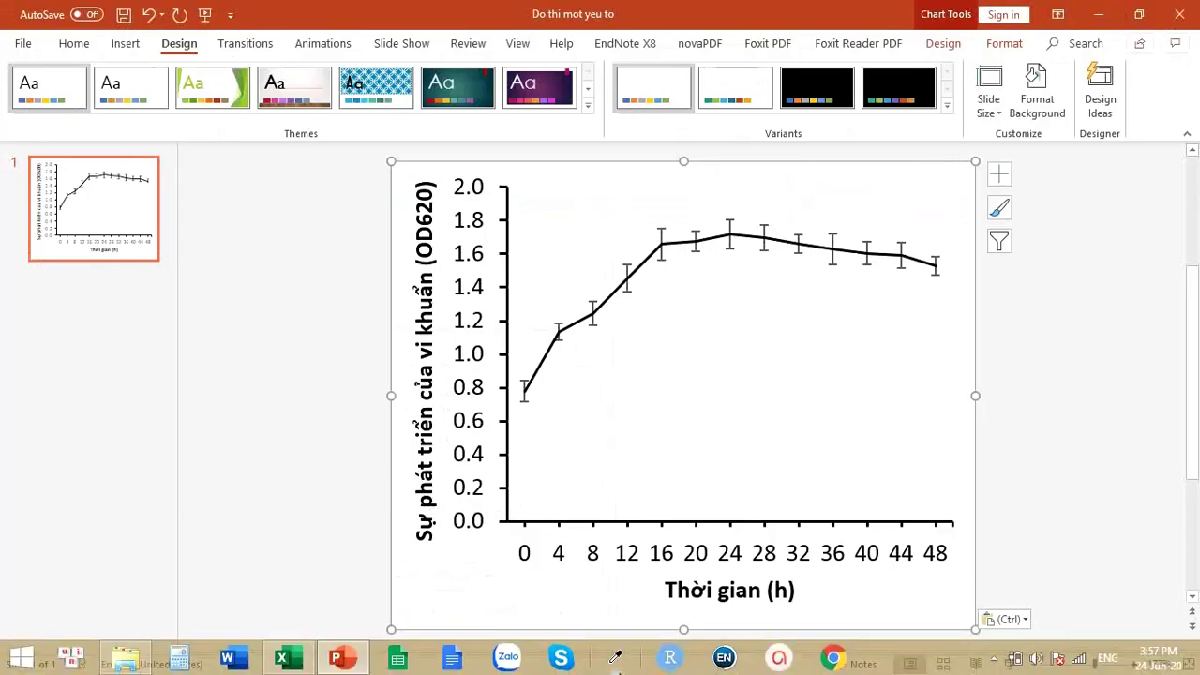
{"action": "mouse_move", "coordinate": [336, 658]}
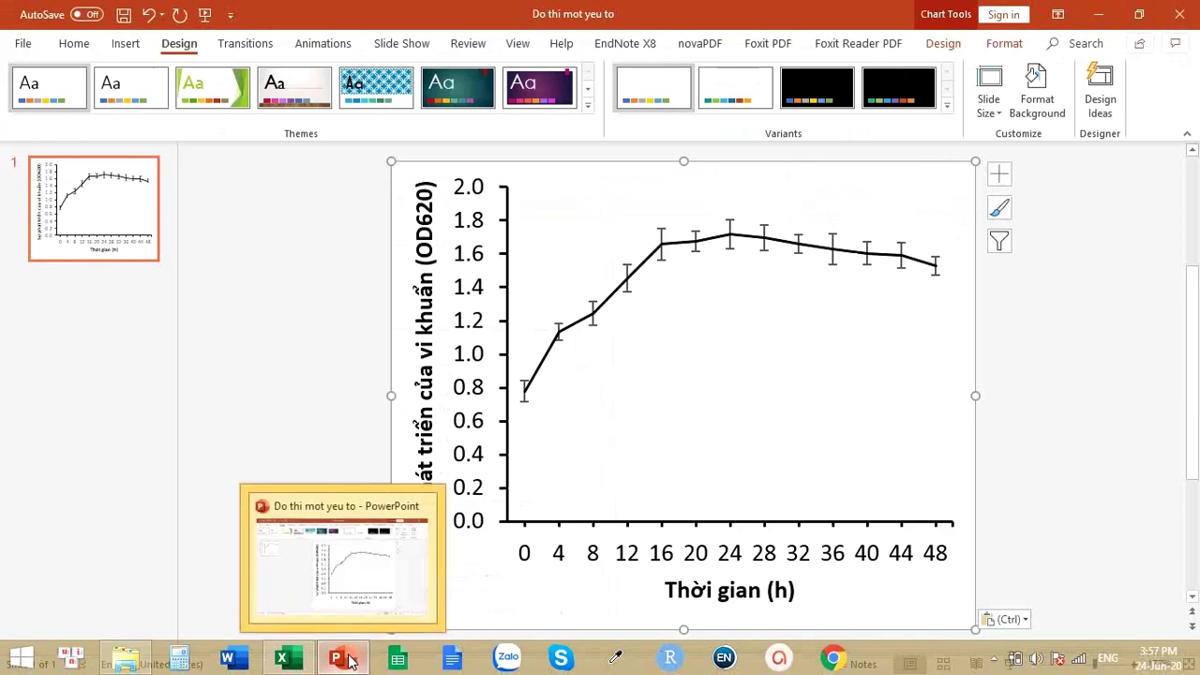
- Return to Excel's Luu anh co do phan giai cao sheet, showing the chart beside the export steps
{"action": "left_click", "coordinate": [281, 659]}
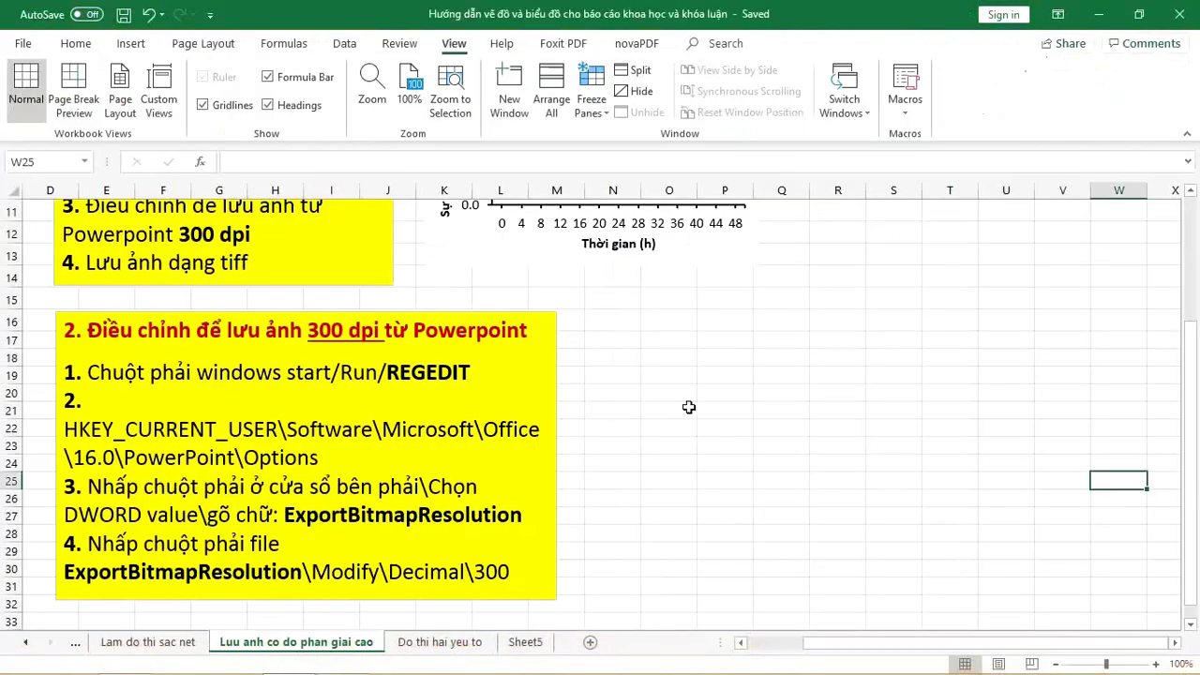
{"action": "scroll", "coordinate": [688, 407], "scroll_direction": "up", "scroll_amount": 3}
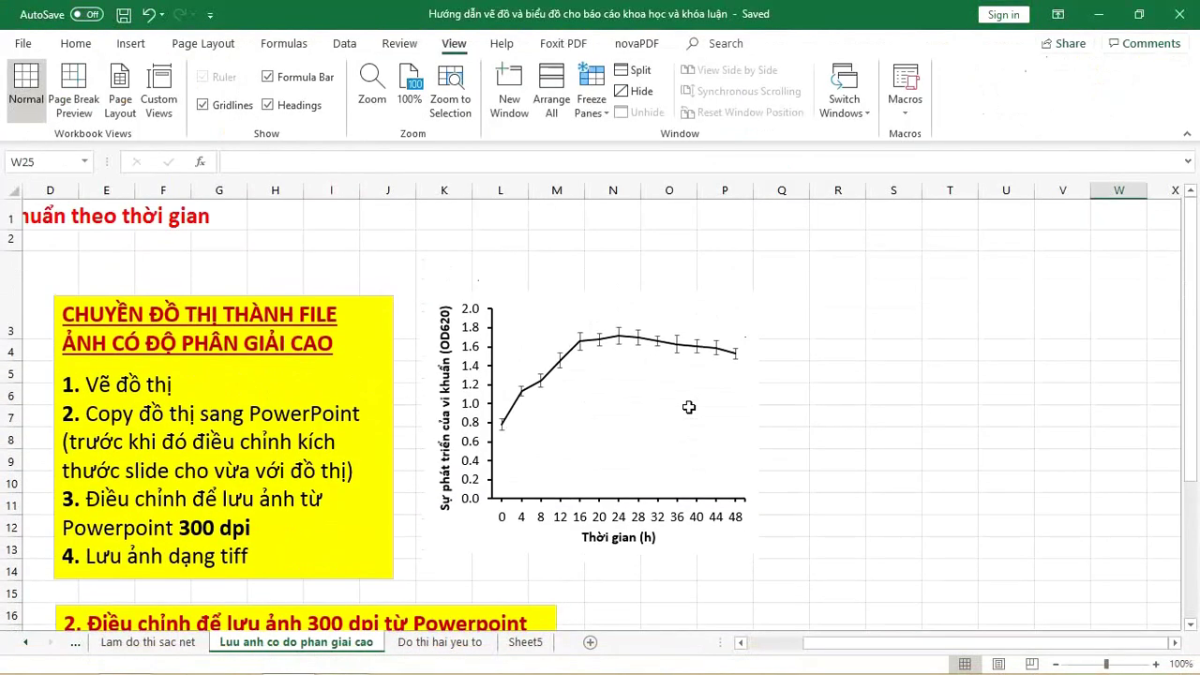